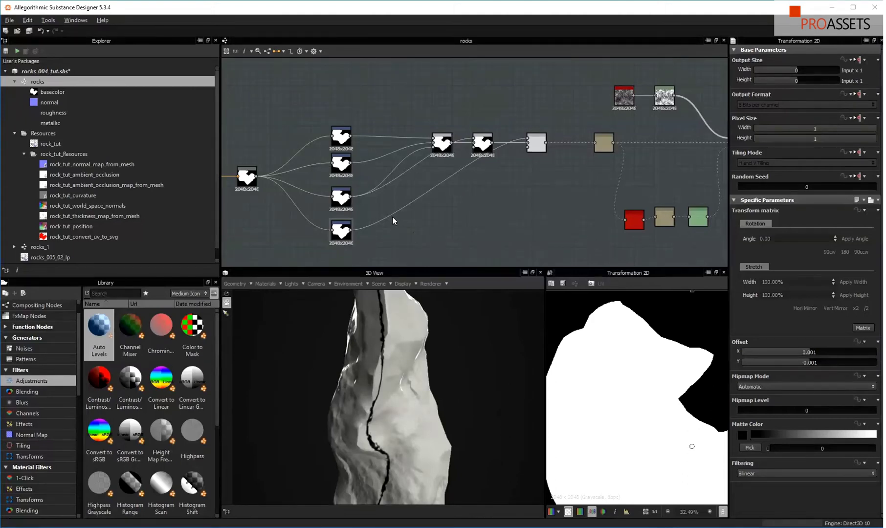
# - Examine the mask node chain in the rocks graph and the dark seam running down the rock in the 3D view
pyautogui.moveTo(392, 221); pyautogui.dragTo(493, 188, button='middle')
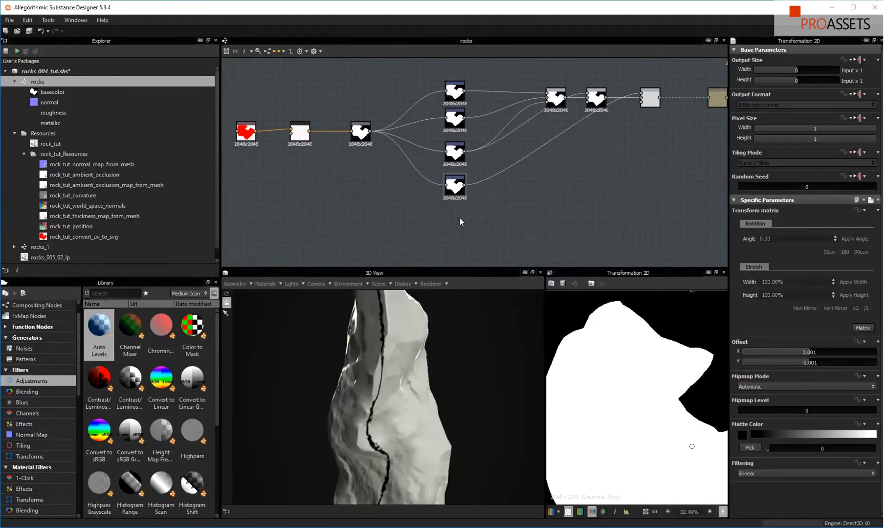
pyautogui.moveTo(352, 194); pyautogui.dragTo(383, 243, button='middle')
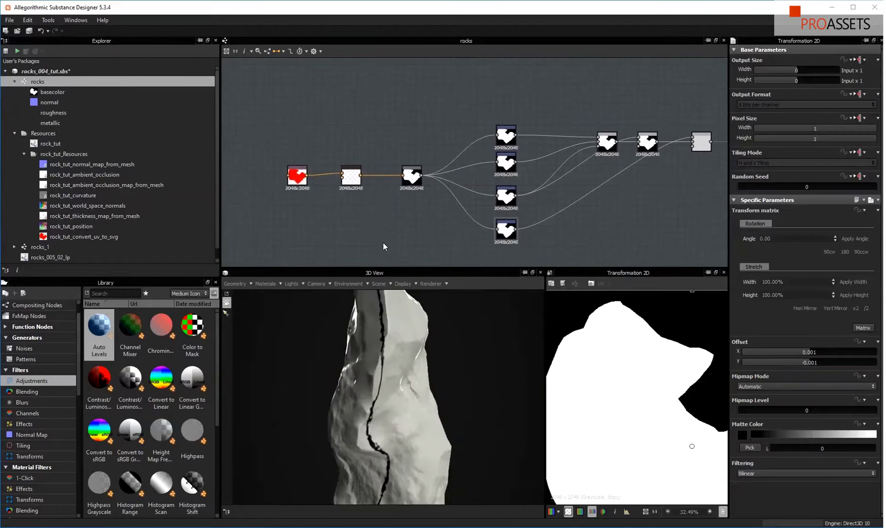
pyautogui.moveTo(431, 372); pyautogui.dragTo(403, 428)
pyautogui.moveTo(382, 378); pyautogui.dragTo(396, 397)
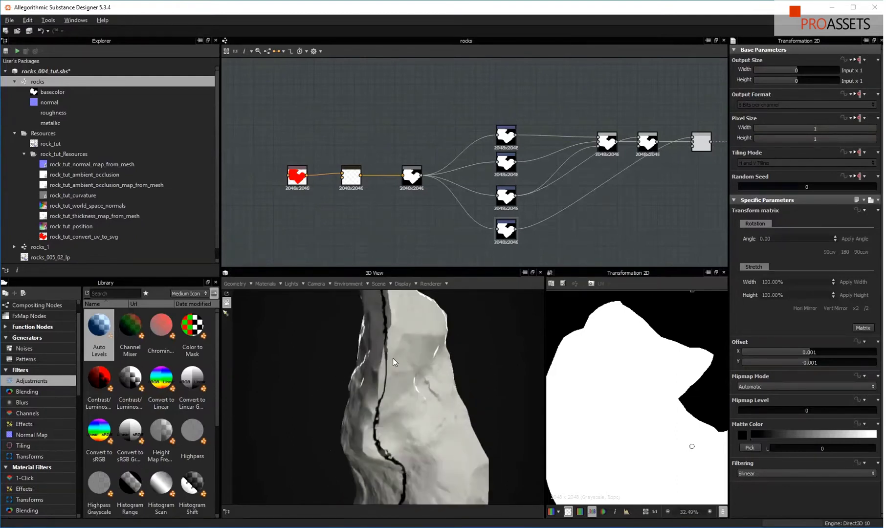
pyautogui.moveTo(393, 358); pyautogui.dragTo(391, 392)
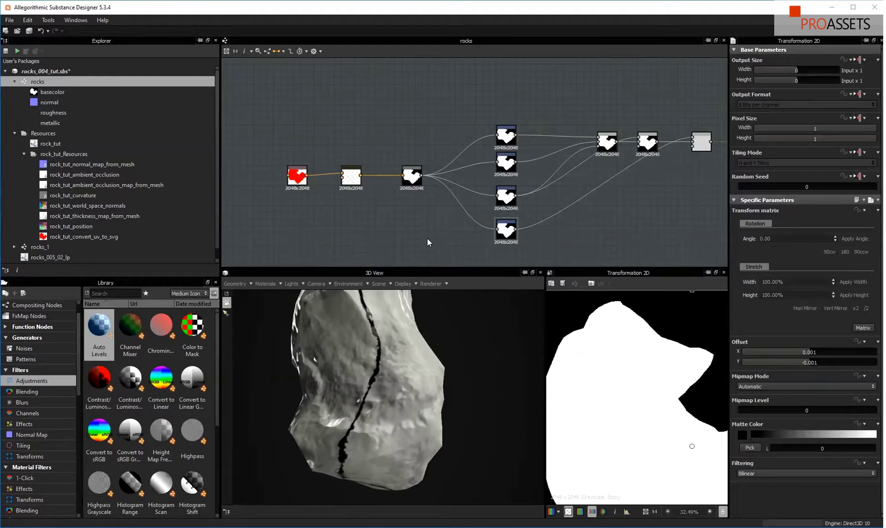
# - Survey the whole rocks graph and show the parameters of the SVG node at the start of the chain
pyautogui.moveTo(595, 196); pyautogui.dragTo(478, 209, button='middle')
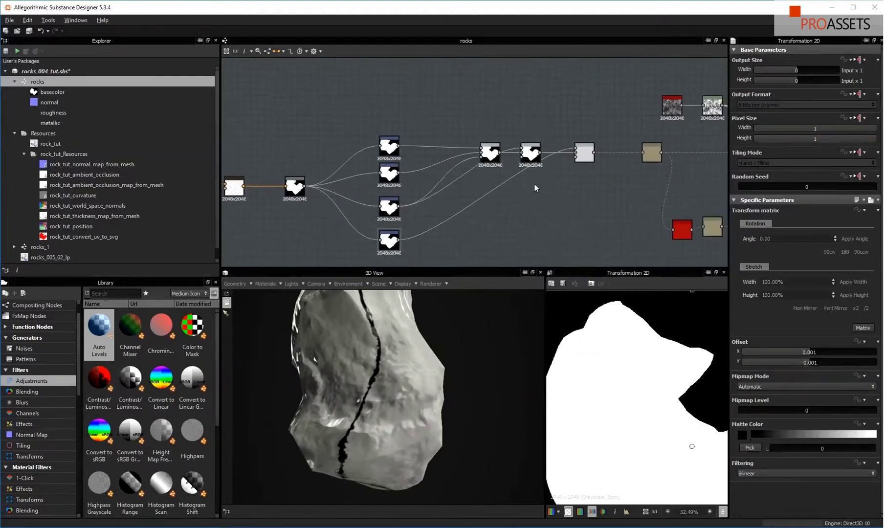
pyautogui.keyDown('alt'); pyautogui.moveTo(535, 184); pyautogui.dragTo(540, 221, button='right'); pyautogui.keyUp('alt')
pyautogui.scroll(-2, 510, 205)
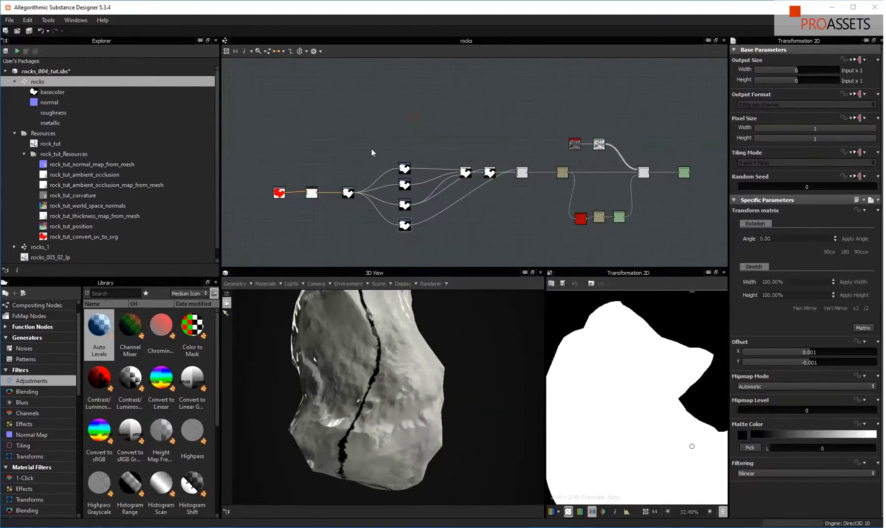
pyautogui.moveTo(343, 165); pyautogui.dragTo(451, 160, button='middle')
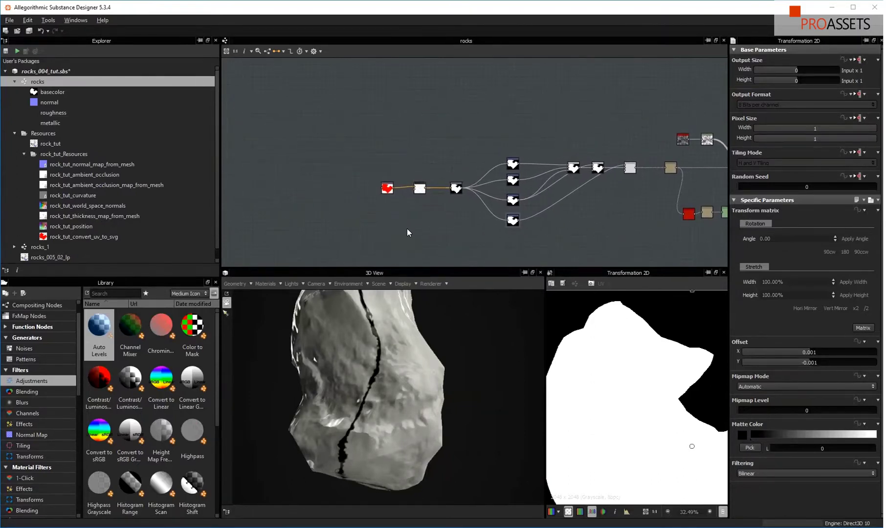
pyautogui.scroll(-1, 406, 231)
pyautogui.keyDown('alt'); pyautogui.moveTo(405, 248); pyautogui.dragTo(408, 169, button='right'); pyautogui.keyUp('alt')
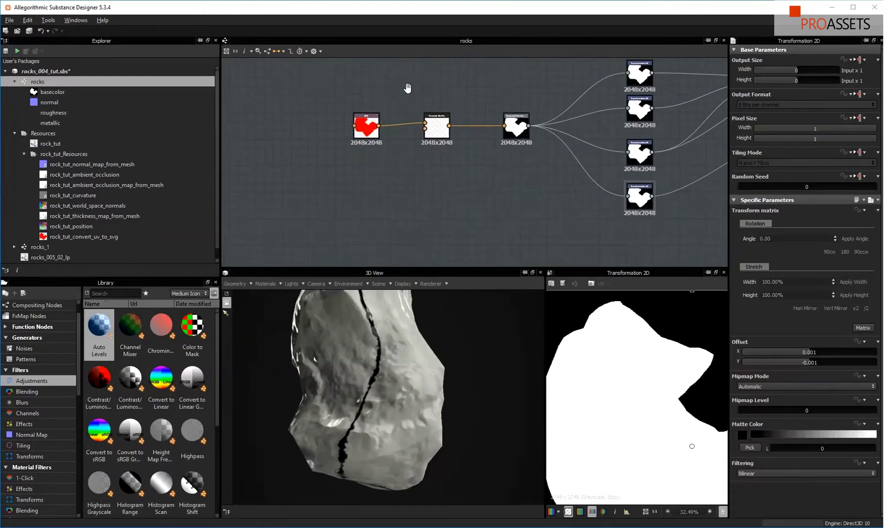
pyautogui.moveTo(407, 89); pyautogui.dragTo(417, 184, button='middle')
pyautogui.scroll(3, 423, 127)
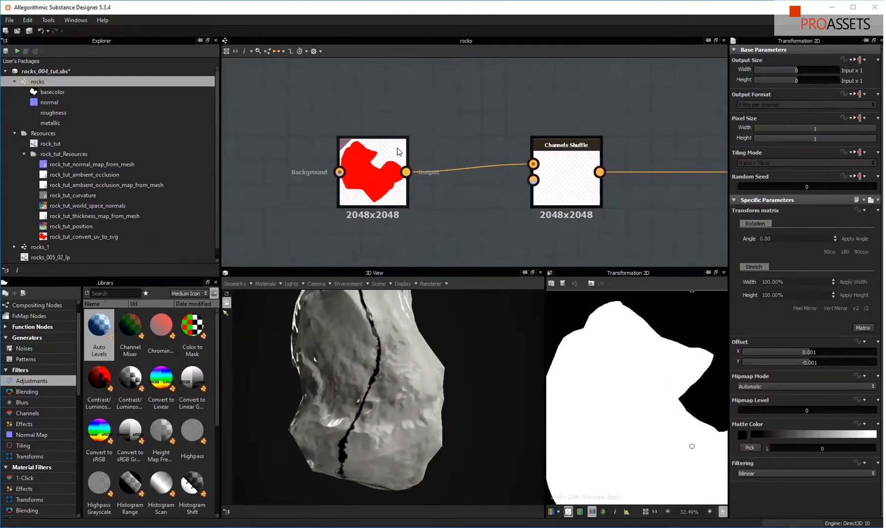
pyautogui.click(393, 158)
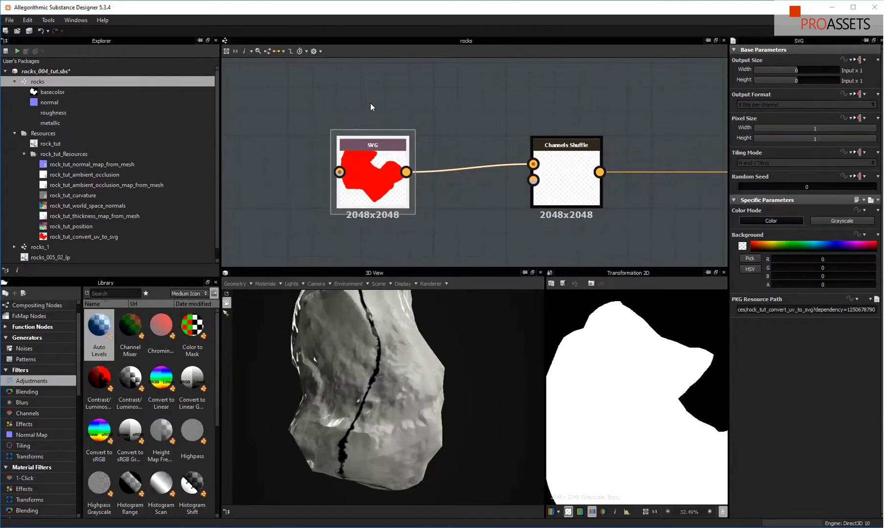
# - Open the model information baking settings for the rock_tut mesh and leave only the Convert UV to SVG baker enabled
pyautogui.click(76, 142)
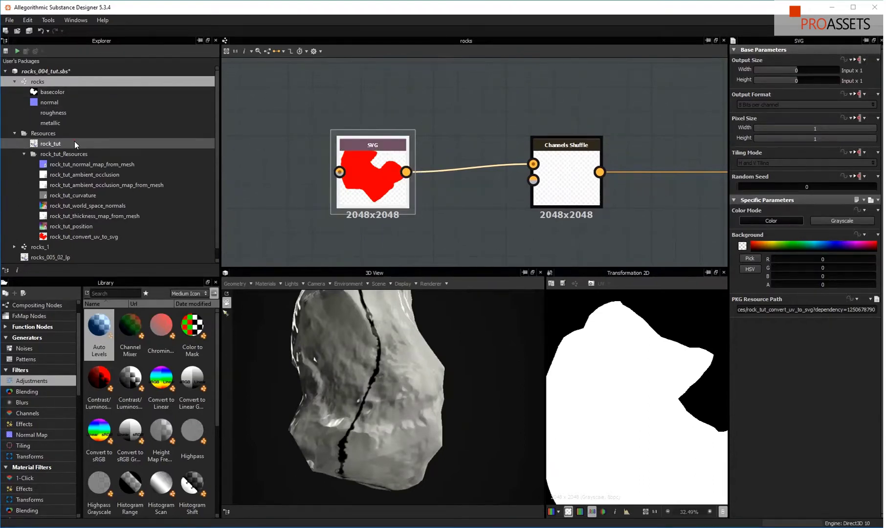
pyautogui.rightClick(76, 145)
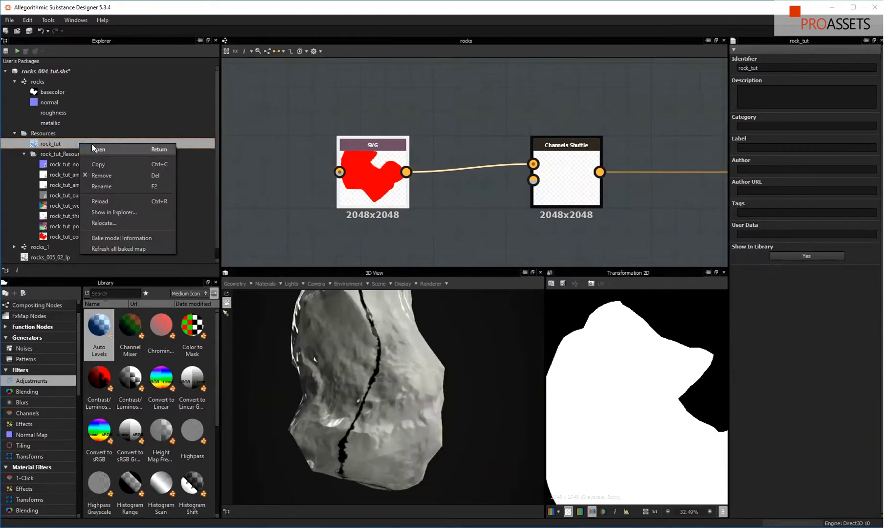
pyautogui.click(124, 238)
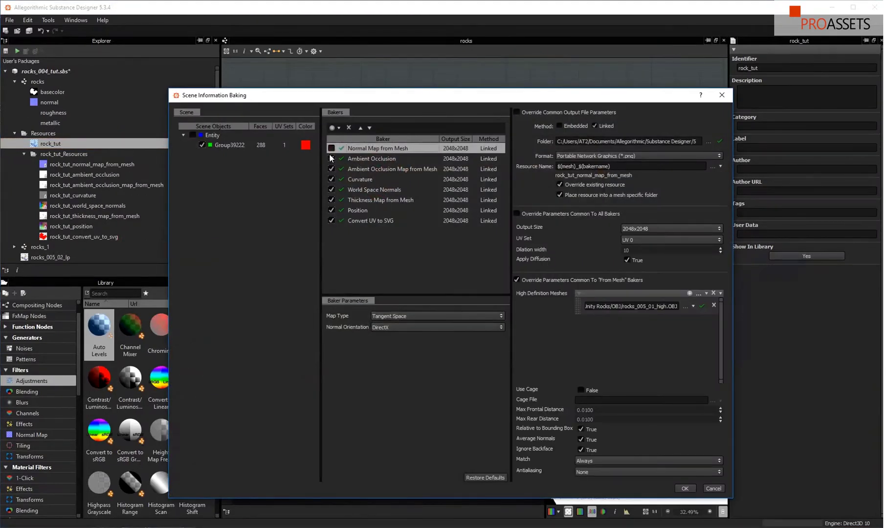
pyautogui.click(331, 159)
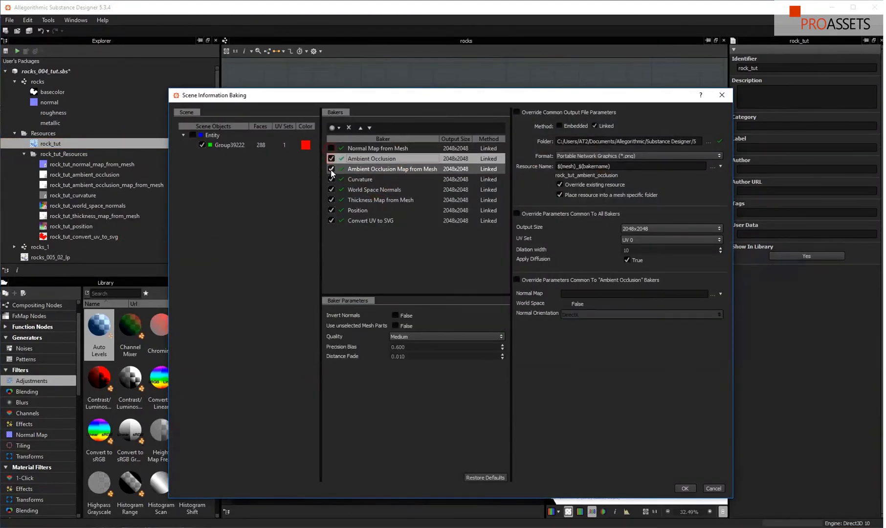
pyautogui.click(331, 169)
pyautogui.click(332, 179)
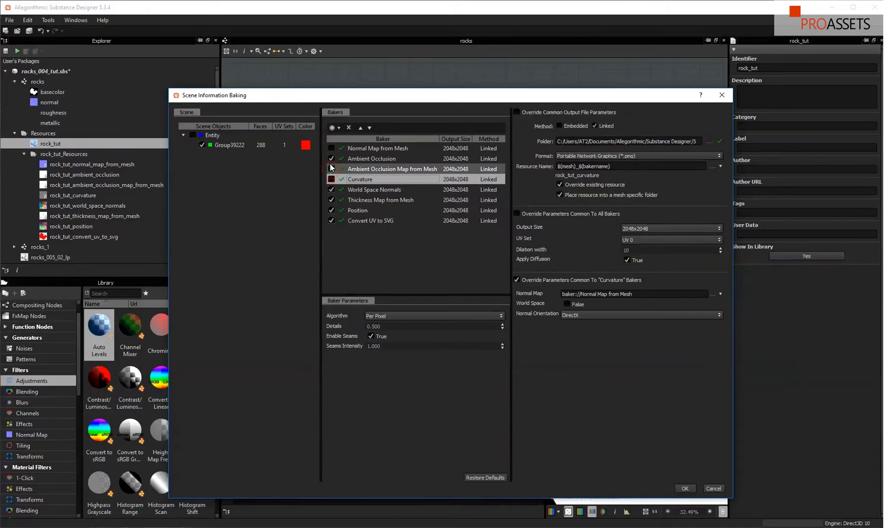
pyautogui.click(331, 190)
pyautogui.click(332, 200)
pyautogui.click(331, 211)
pyautogui.click(375, 222)
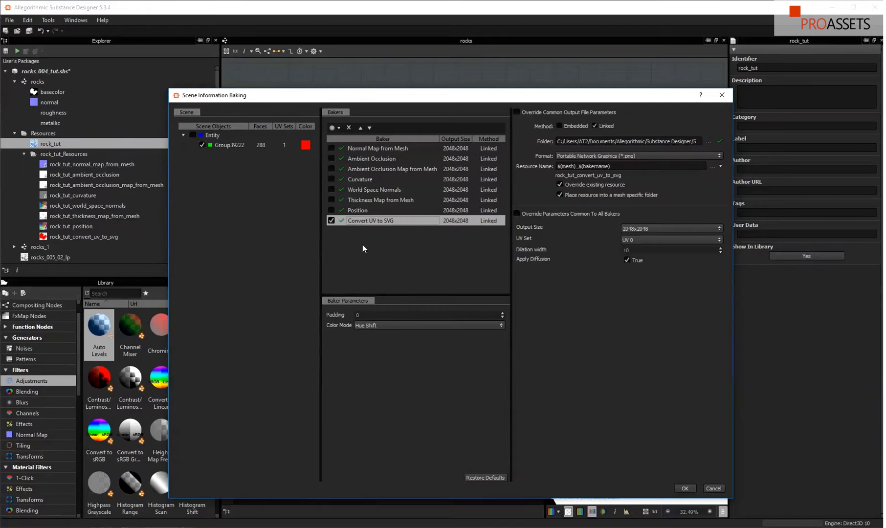
# - Check the color mode options of the Convert UV to SVG baker and cancel the baking setup
pyautogui.click(362, 325)
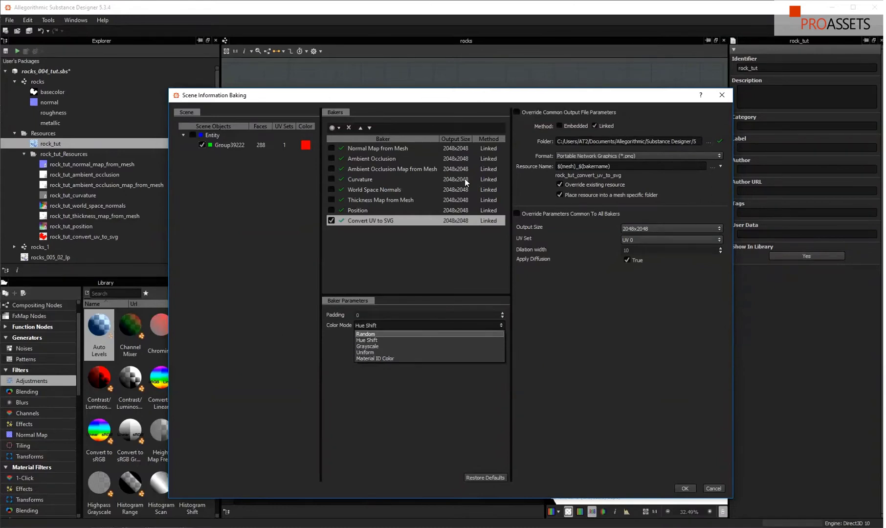
pyautogui.click(566, 96)
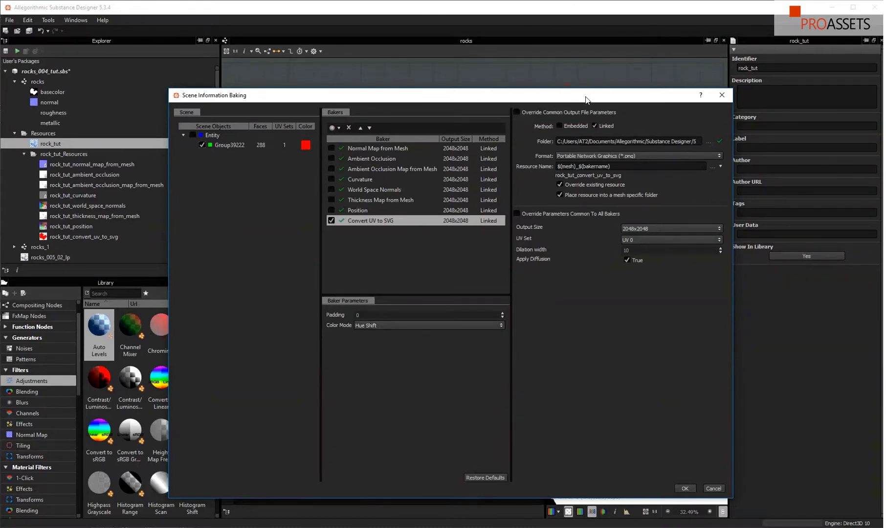
pyautogui.moveTo(586, 100); pyautogui.dragTo(536, 94)
pyautogui.click(662, 483)
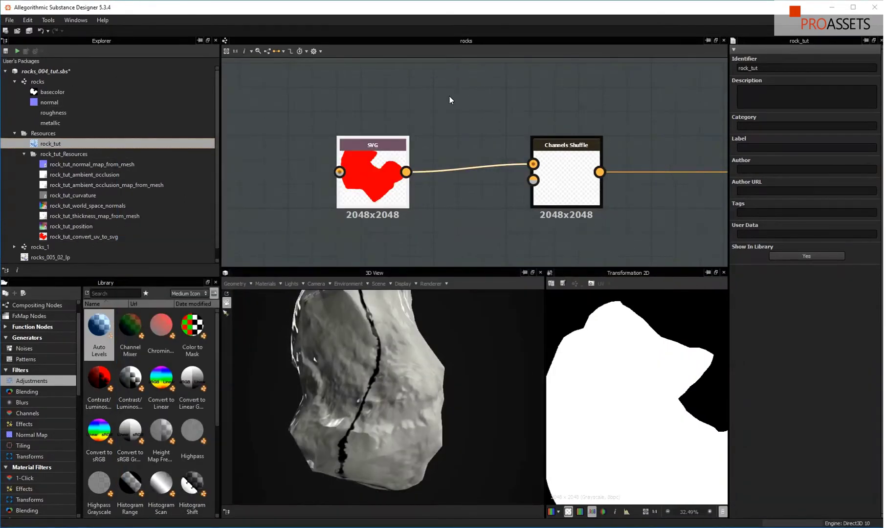
# - Display the SVG node's output in the 2D view and inspect the full UV island shape
pyautogui.moveTo(466, 122); pyautogui.dragTo(414, 137, button='middle')
pyautogui.click(321, 201)
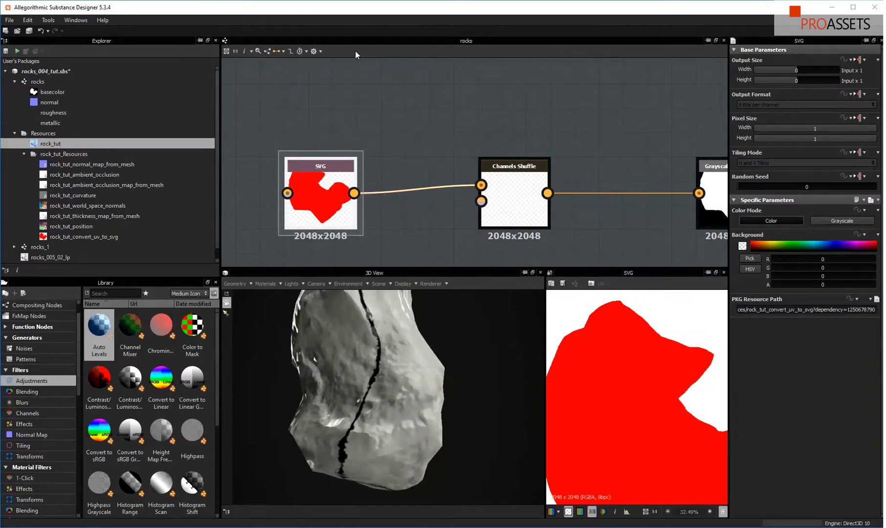
pyautogui.scroll(2, 649, 356)
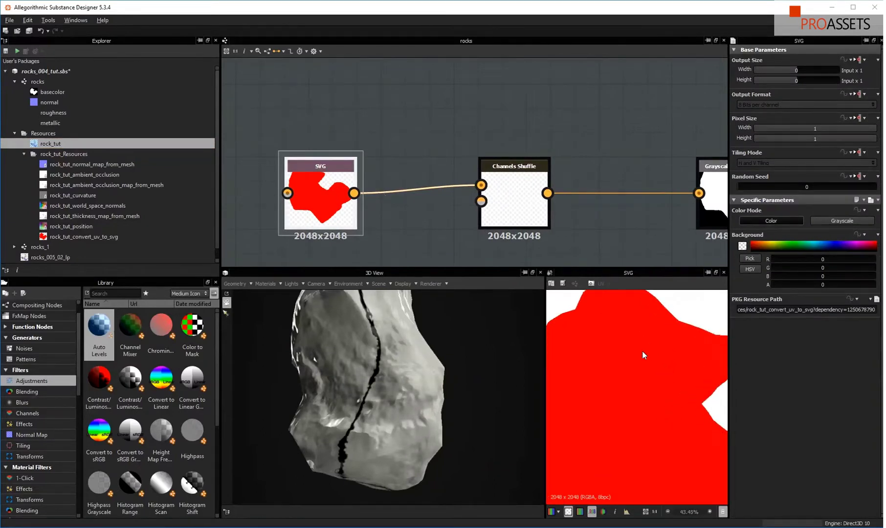
pyautogui.scroll(-5, 643, 350)
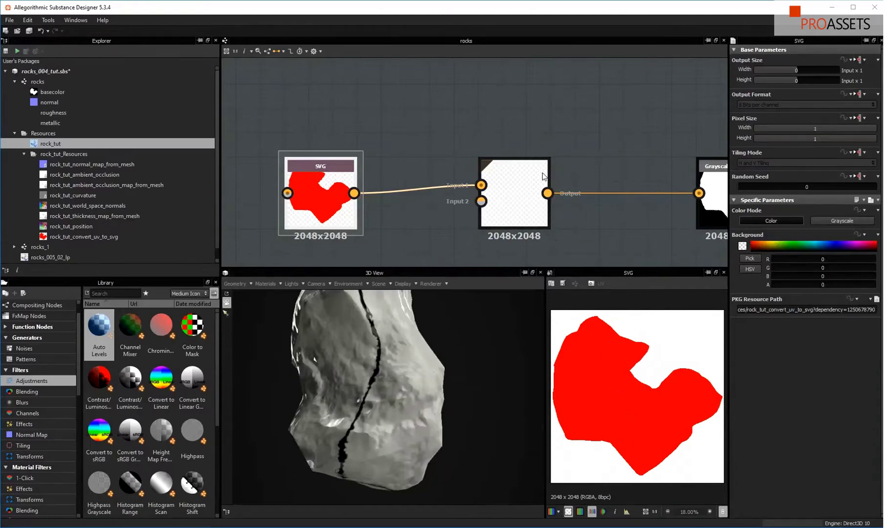
# - Inspect the Channels Shuffle node's parameters and the SVG node feeding its first input
pyautogui.click(525, 189)
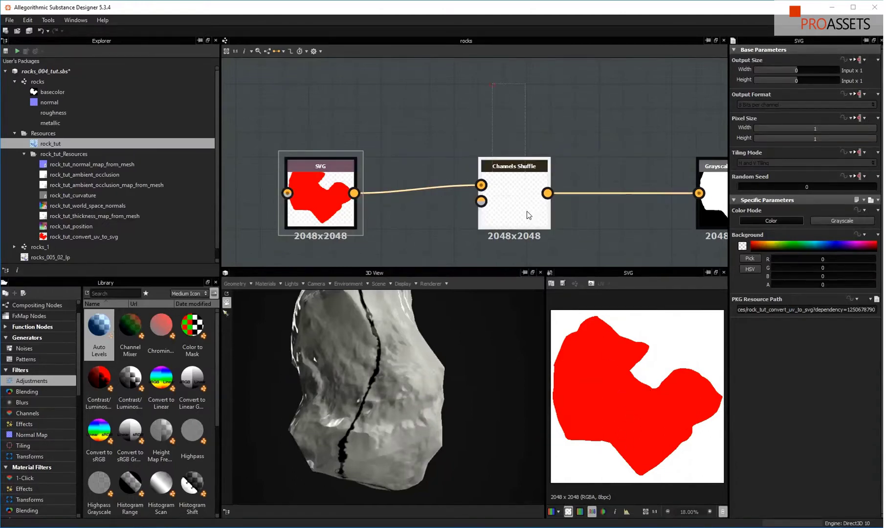
pyautogui.moveTo(558, 147); pyautogui.dragTo(505, 134, button='middle')
pyautogui.scroll(4, 518, 172)
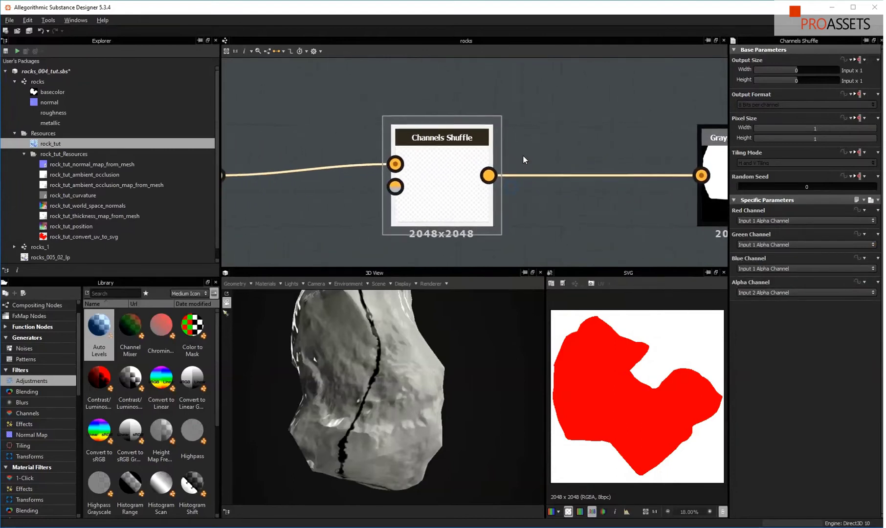
pyautogui.moveTo(418, 111); pyautogui.dragTo(528, 106, button='middle')
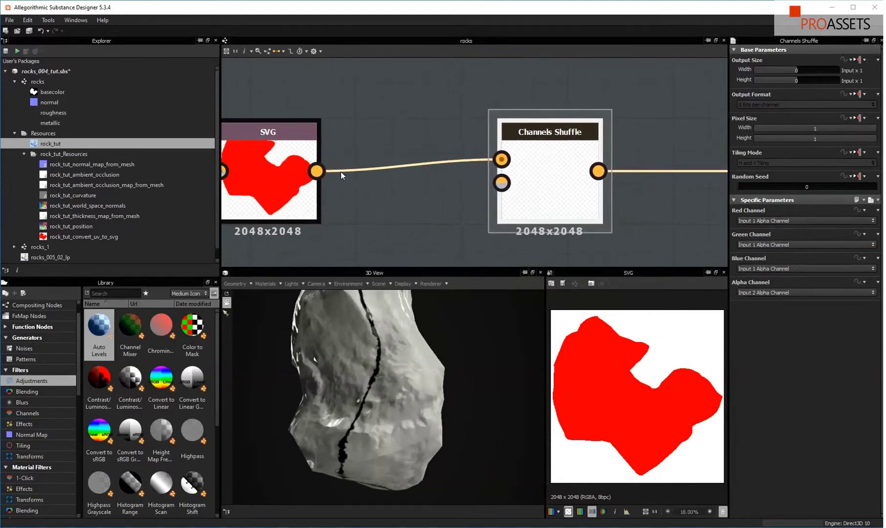
pyautogui.click(273, 90)
pyautogui.click(271, 135)
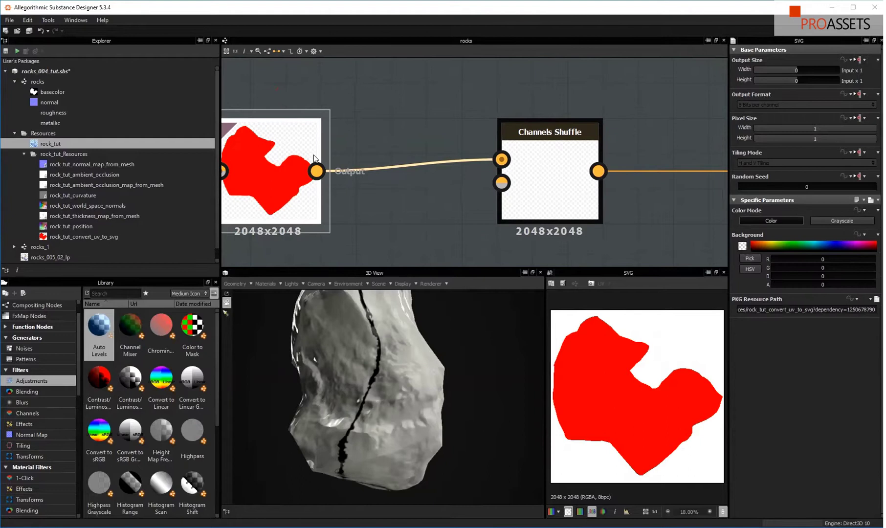
# - Check the Channels Shuffle node's source options for the blue and alpha channels, choosing Input 2 Alpha Channel for alpha
pyautogui.click(526, 192)
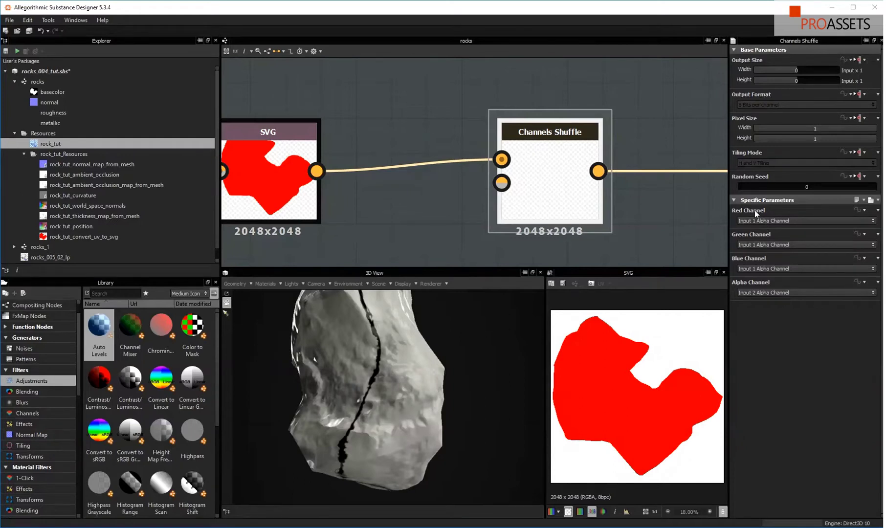
pyautogui.click(756, 268)
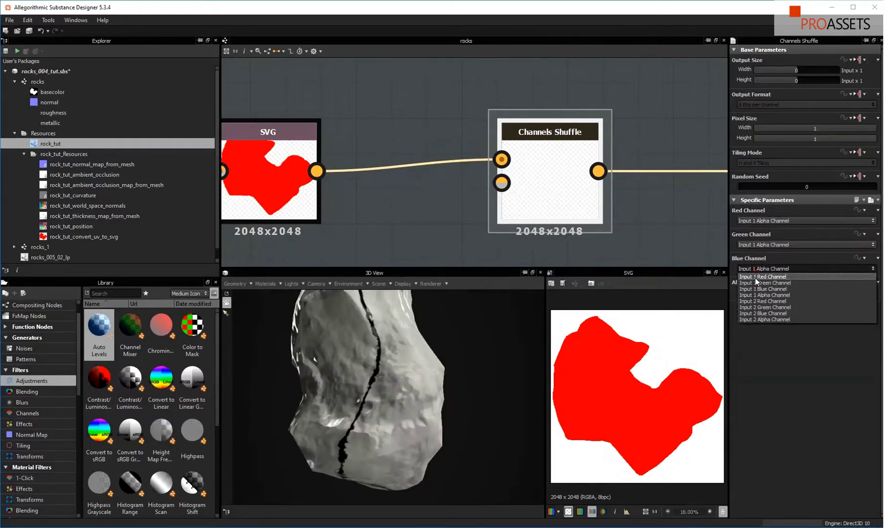
pyautogui.click(464, 218)
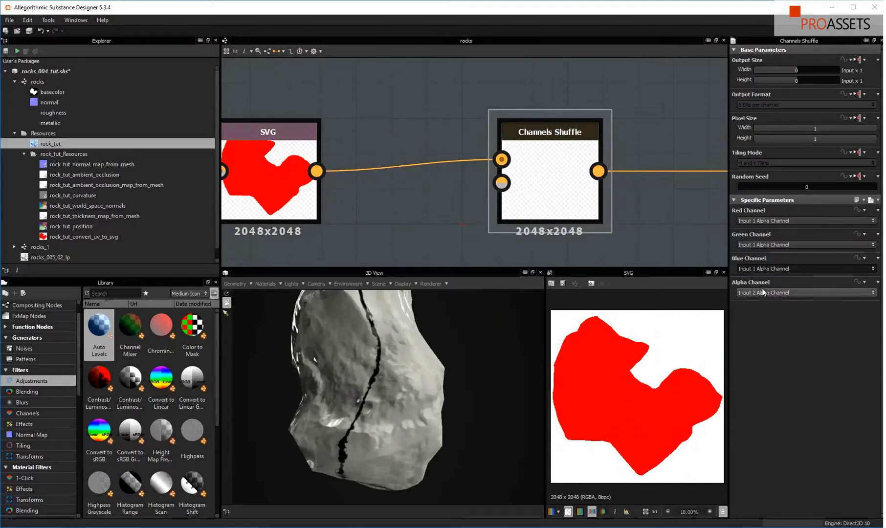
pyautogui.click(763, 292)
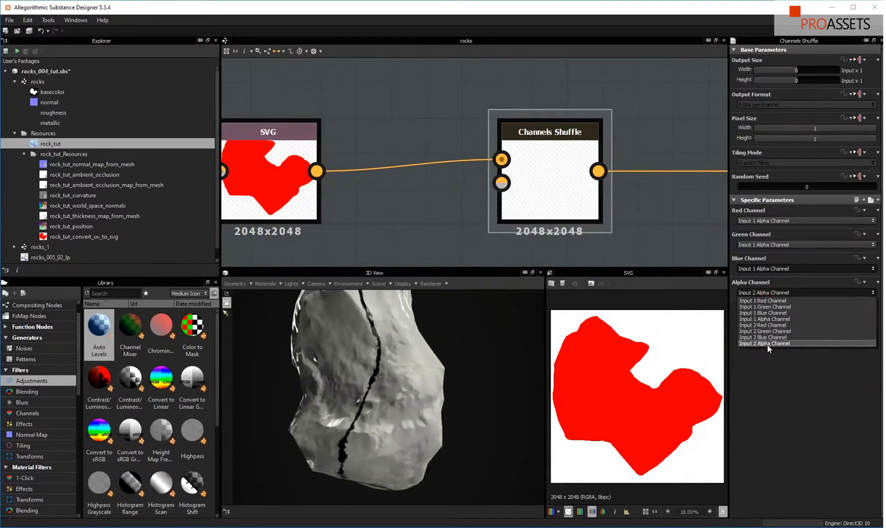
pyautogui.click(770, 345)
# - Display the Grayscale Conversion node's black-and-white mask in the 2D view and inspect its channel weights
pyautogui.moveTo(648, 171); pyautogui.dragTo(460, 196, button='middle')
pyautogui.keyDown('alt'); pyautogui.moveTo(497, 144); pyautogui.dragTo(523, 153, button='right'); pyautogui.keyUp('alt')
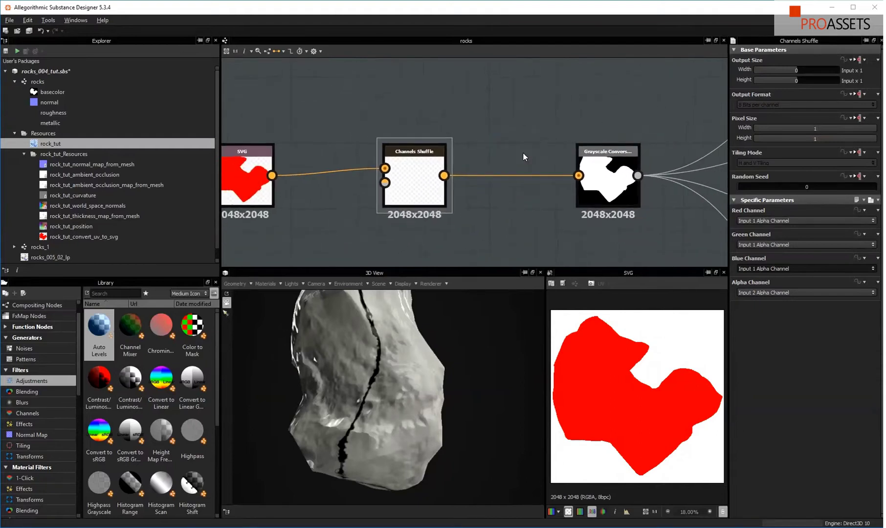
pyautogui.moveTo(523, 152); pyautogui.dragTo(502, 172, button='middle')
pyautogui.click(557, 206)
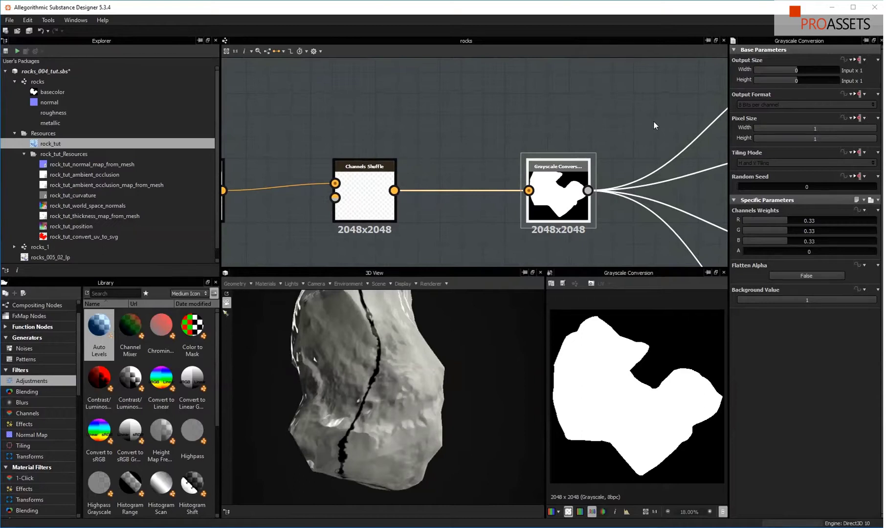
# - Examine the group of Transformation 2D nodes fed by the Grayscale Conversion node
pyautogui.moveTo(654, 120); pyautogui.dragTo(528, 151, button='middle')
pyautogui.keyDown('alt'); pyautogui.moveTo(528, 151); pyautogui.dragTo(537, 204, button='right'); pyautogui.keyUp('alt')
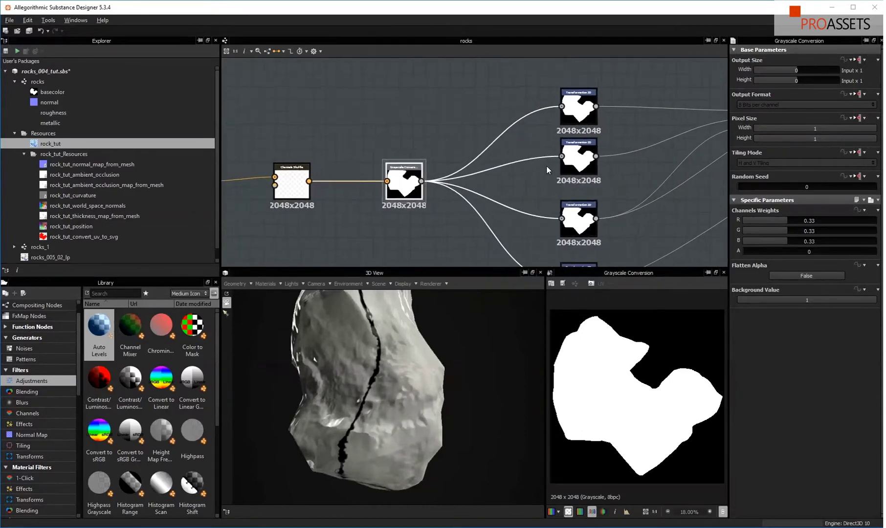
pyautogui.moveTo(622, 192); pyautogui.dragTo(517, 166, button='middle')
pyautogui.keyDown('alt'); pyautogui.moveTo(553, 151); pyautogui.dragTo(554, 171, button='right'); pyautogui.keyUp('alt')
pyautogui.moveTo(579, 166); pyautogui.dragTo(486, 159, button='middle')
pyautogui.moveTo(387, 72); pyautogui.dragTo(466, 255)
pyautogui.click(563, 222)
# - Display the uppermost Transformation 2D node's output in the 2D view and inspect its offset values
pyautogui.moveTo(473, 138); pyautogui.dragTo(490, 180, button='middle')
pyautogui.keyDown('alt'); pyautogui.moveTo(492, 233); pyautogui.dragTo(505, 188, button='right'); pyautogui.keyUp('alt')
pyautogui.moveTo(489, 140); pyautogui.dragTo(530, 187, button='middle')
pyautogui.click(470, 128)
pyautogui.click(471, 131)
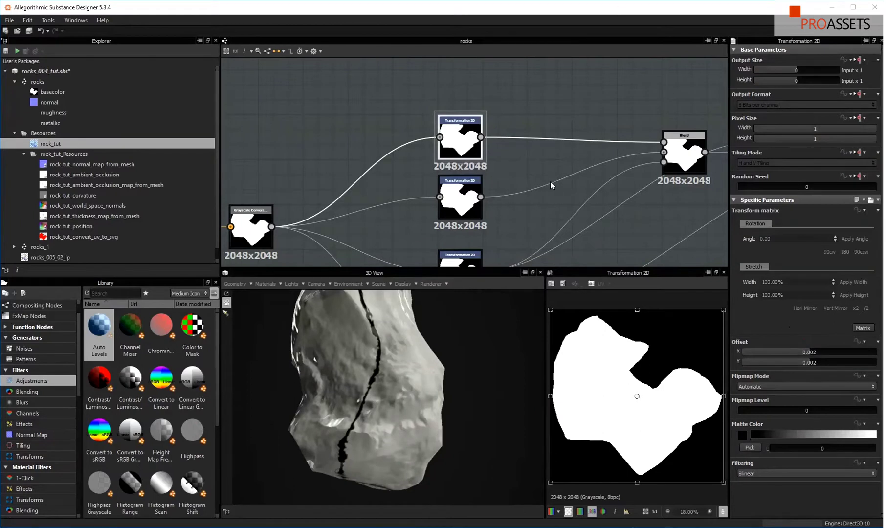
# - Display the second, third and fourth Transformation 2D nodes in the 2D view one by one and inspect their offset values
pyautogui.moveTo(575, 181); pyautogui.dragTo(473, 163, button='middle')
pyautogui.scroll(-1, 473, 163)
pyautogui.click(372, 174)
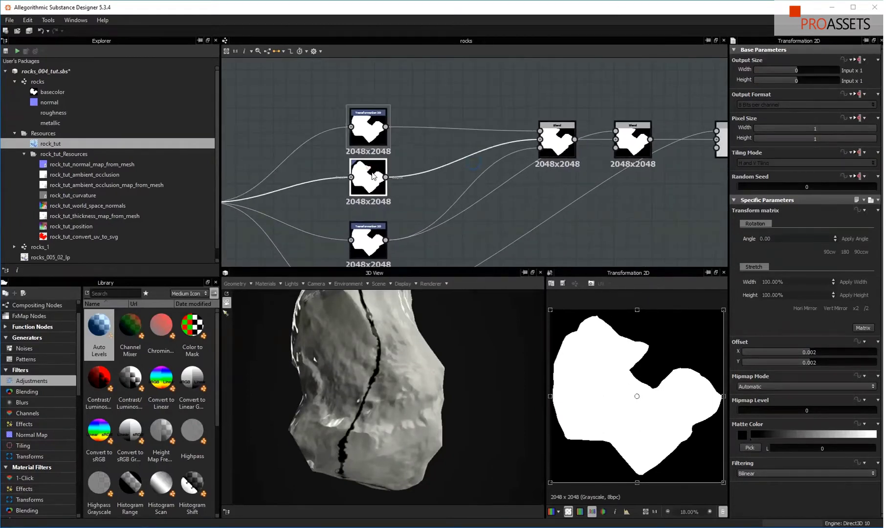
pyautogui.doubleClick(373, 174)
pyautogui.moveTo(417, 216); pyautogui.dragTo(425, 173, button='middle')
pyautogui.doubleClick(376, 197)
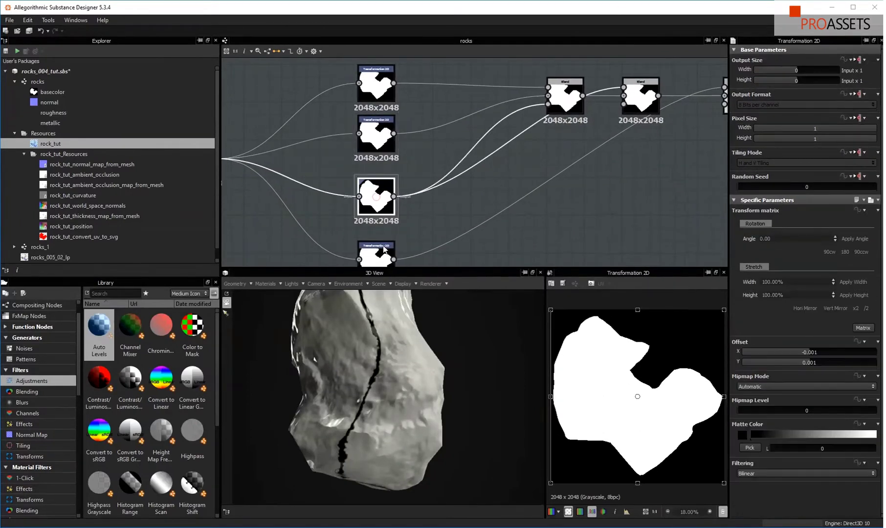
pyautogui.click(384, 250)
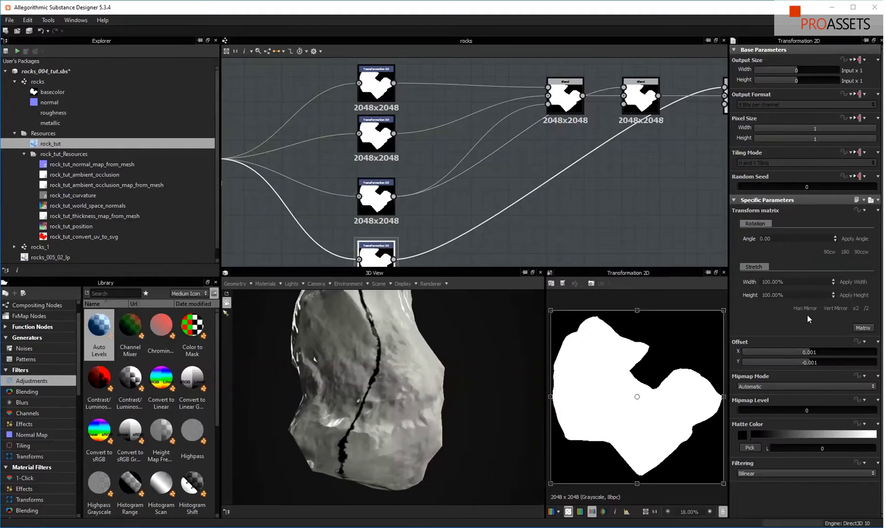
# - Move the first Blend node upward and delete the link from the third Transformation 2D node to its opacity input
pyautogui.moveTo(529, 167); pyautogui.dragTo(440, 236, button='middle')
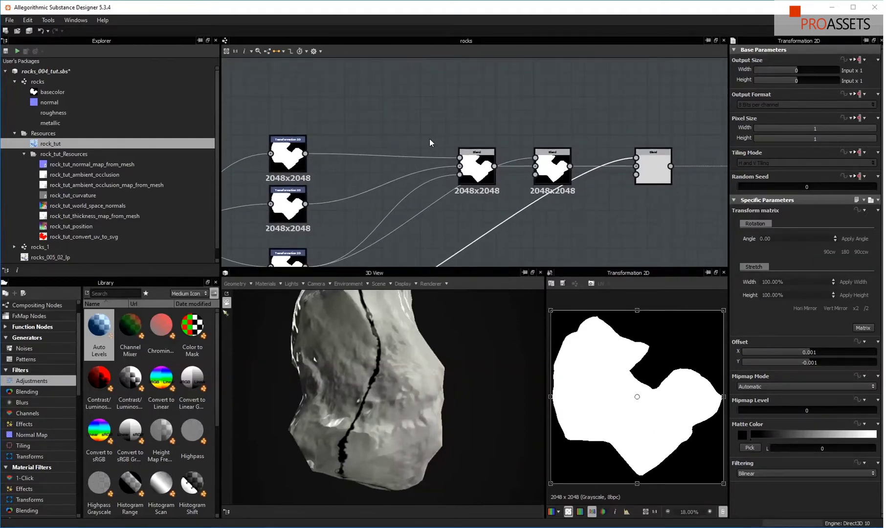
pyautogui.moveTo(482, 152); pyautogui.dragTo(471, 113)
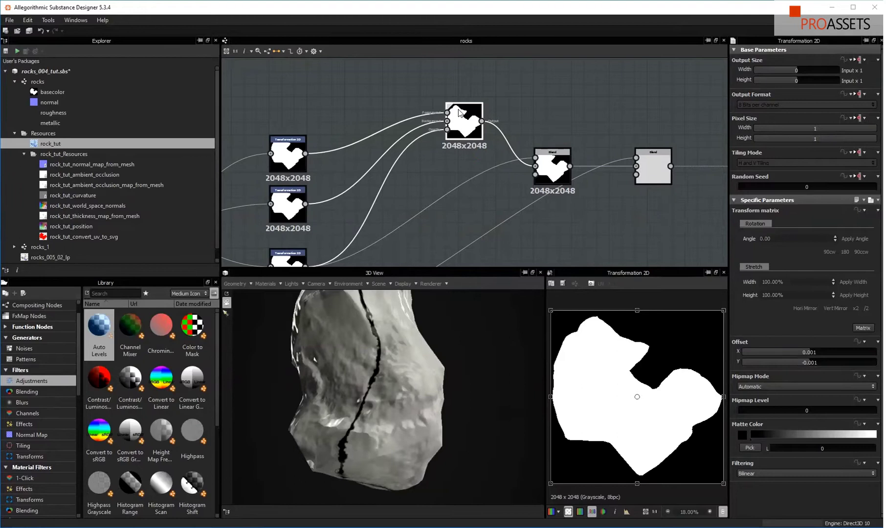
pyautogui.moveTo(369, 198); pyautogui.dragTo(411, 171, button='middle')
pyautogui.click(405, 168)
pyautogui.click(421, 171)
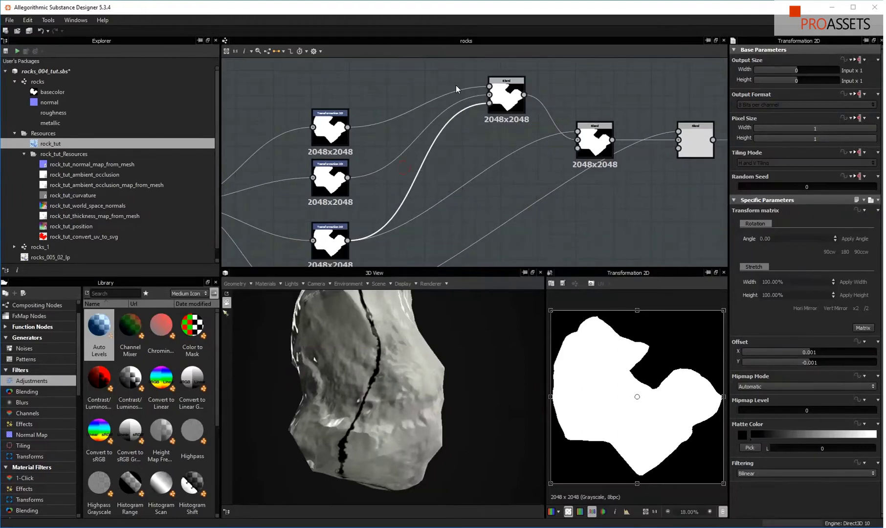
pyautogui.press('Delete')
# - Place the first Blend node level with the uppermost Transformation 2D node, inspect its Multiply settings, and reposition the second Blend node slightly
pyautogui.moveTo(511, 145); pyautogui.dragTo(488, 165, button='middle')
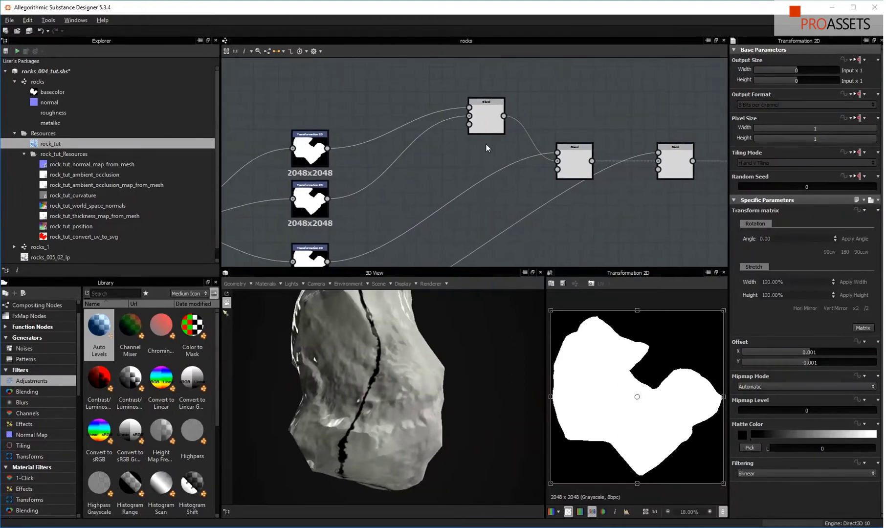
pyautogui.moveTo(480, 98); pyautogui.dragTo(483, 126)
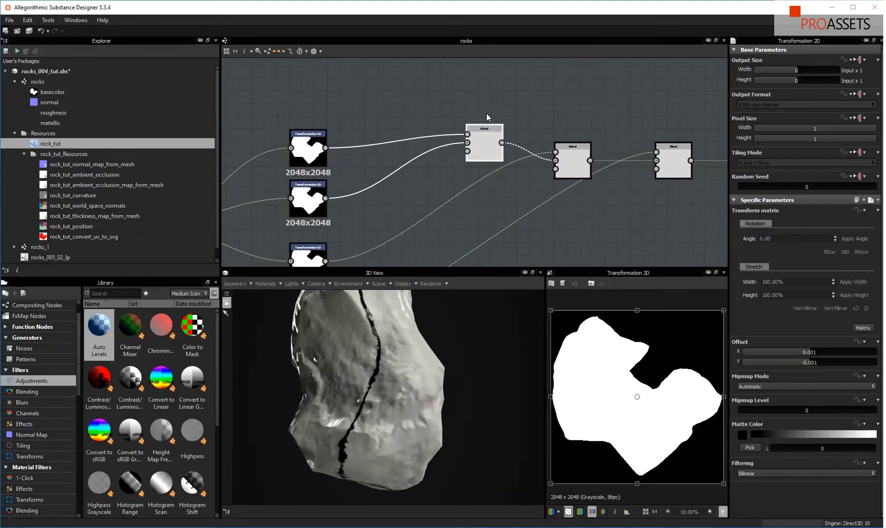
pyautogui.doubleClick(481, 143)
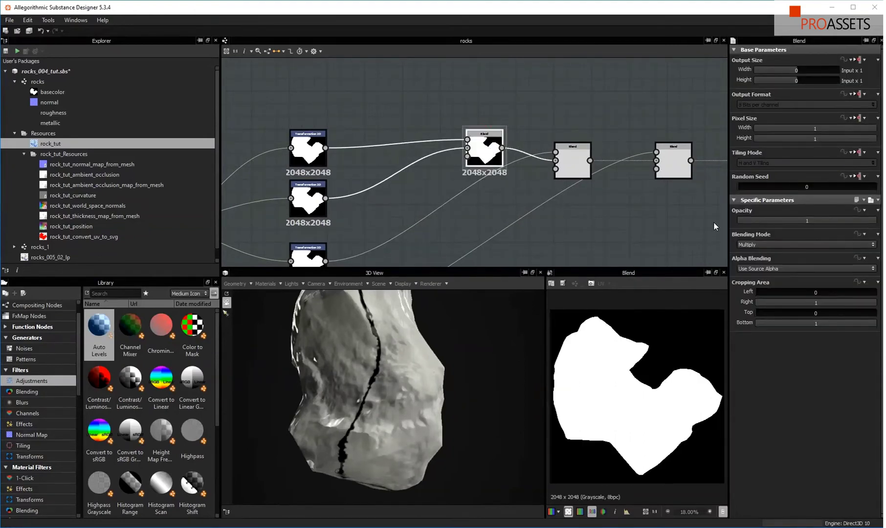
pyautogui.moveTo(570, 149); pyautogui.dragTo(583, 143)
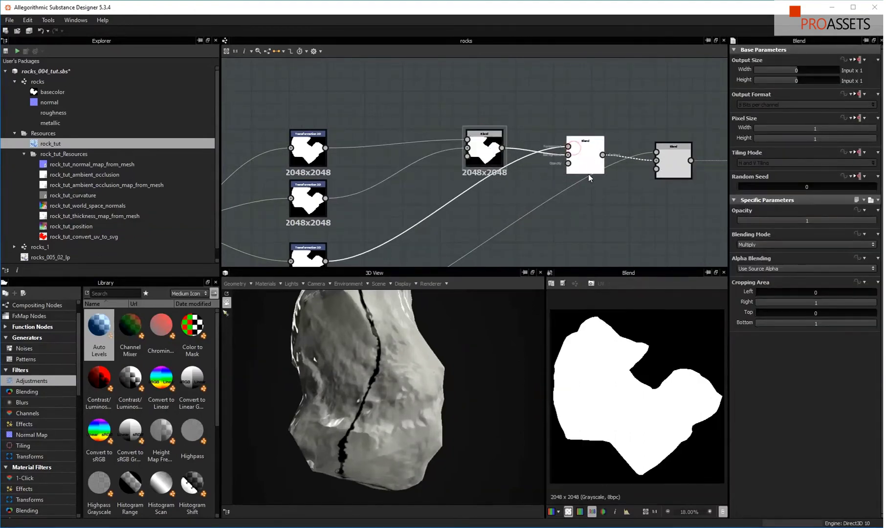
pyautogui.moveTo(608, 198); pyautogui.dragTo(526, 177, button='middle')
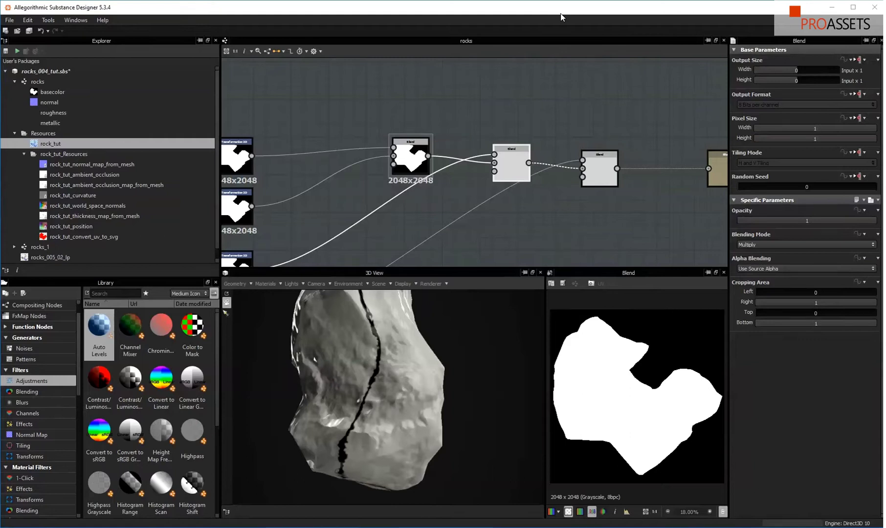
# - Review the four Transformation 2D nodes between the Grayscale Conversion and Blend nodes by selecting them as one group
pyautogui.moveTo(426, 200); pyautogui.dragTo(500, 156, button='middle')
pyautogui.moveTo(413, 185); pyautogui.dragTo(467, 155, button='middle')
pyautogui.scroll(-2, 467, 159)
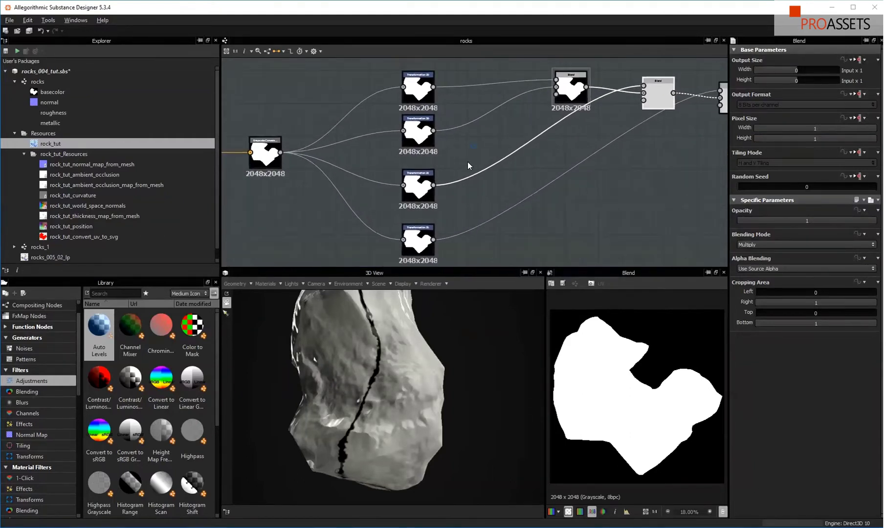
pyautogui.moveTo(381, 85); pyautogui.dragTo(429, 257)
pyautogui.click(508, 239)
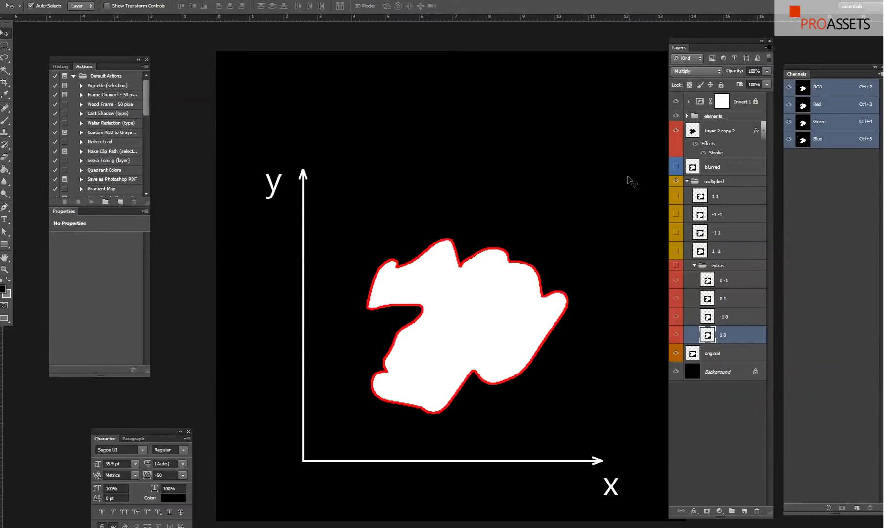
# - Switch to the Photoshop illustration, collapse the extras group, and show the "1 1" offset layer in the multiplied group
pyautogui.click(477, 315)
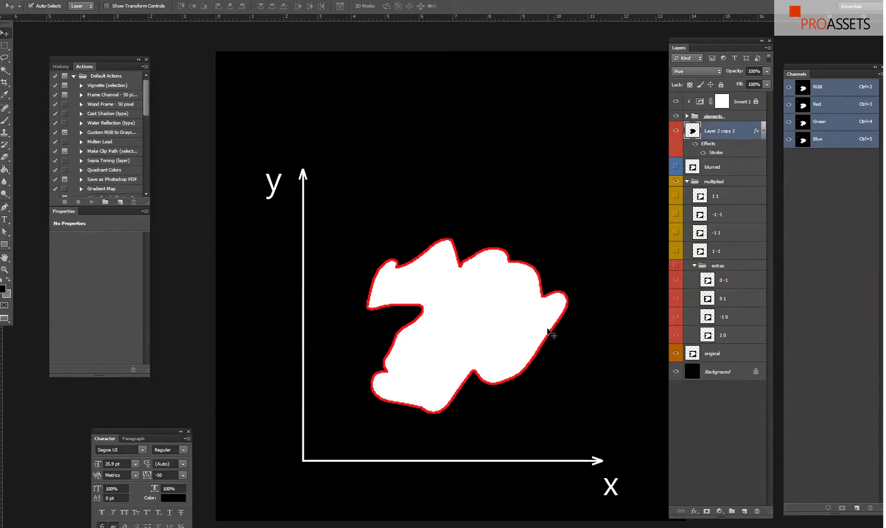
pyautogui.click(695, 265)
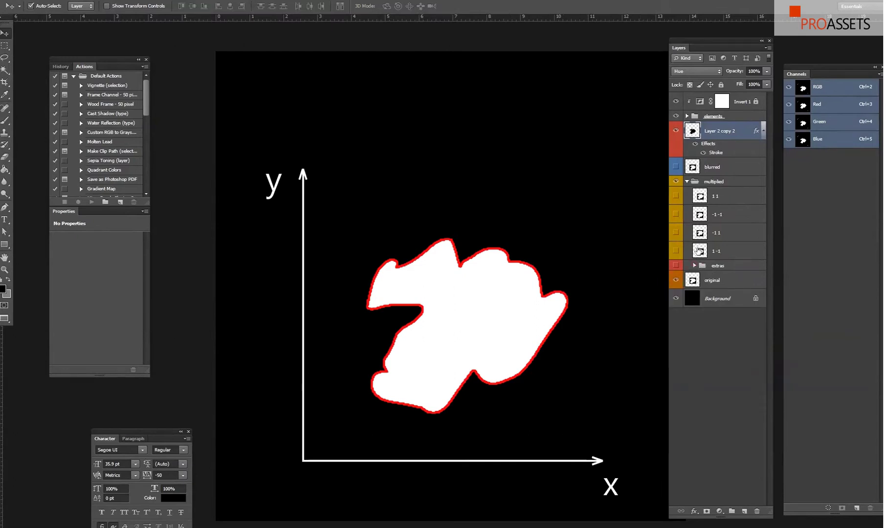
pyautogui.click(716, 196)
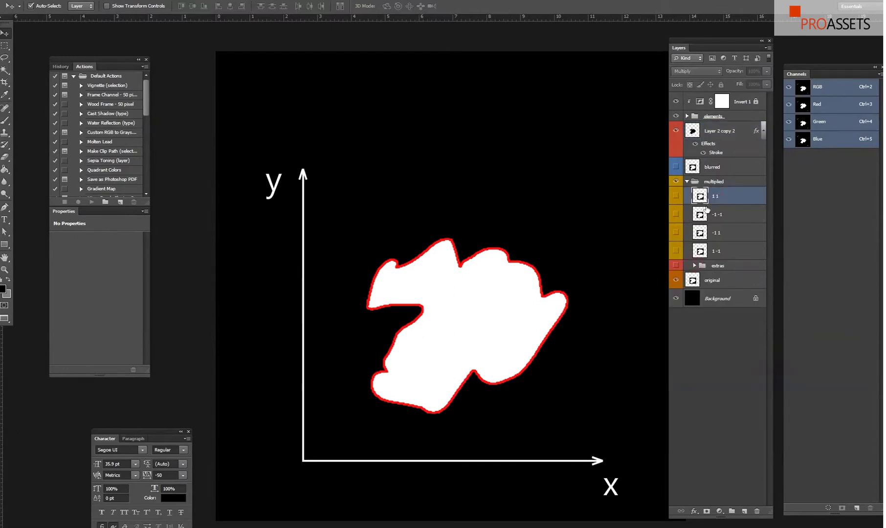
pyautogui.click(677, 197)
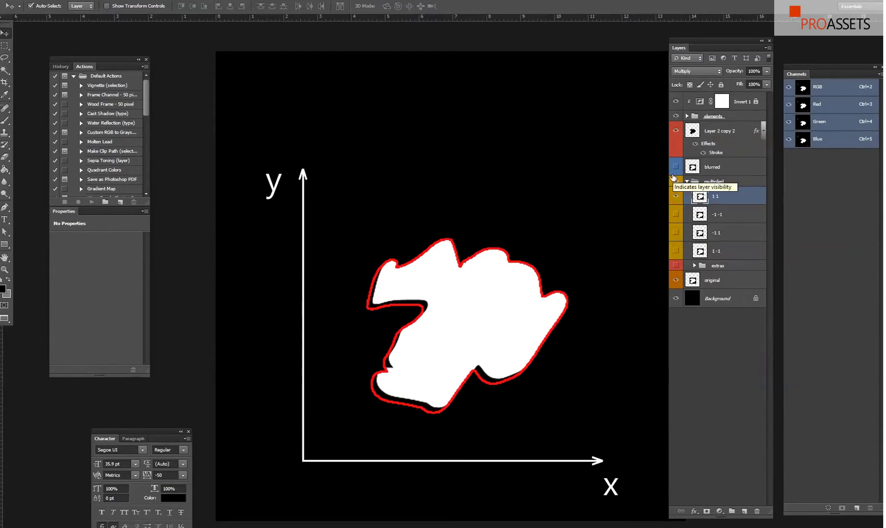
pyautogui.click(676, 181)
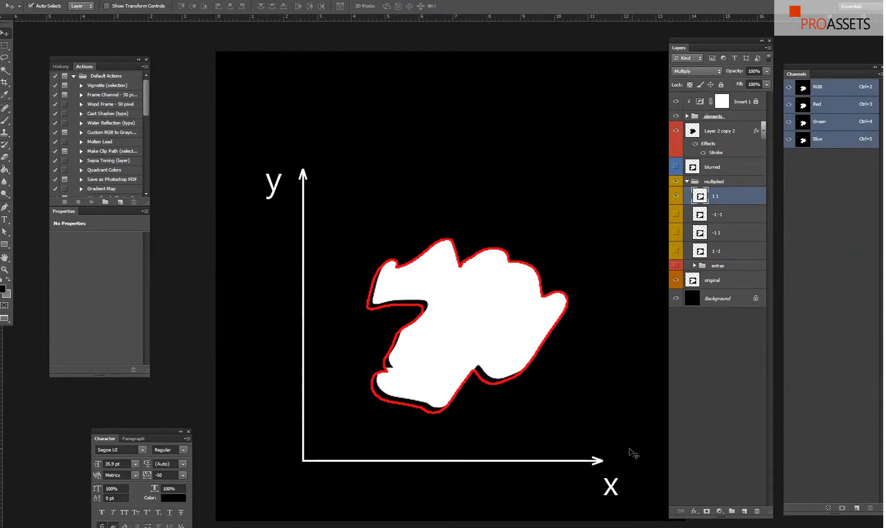
# - Show the remaining diagonal offset layers "-1 -1", "-1 1" and "1 -1" in the multiplied group
pyautogui.click(695, 234)
pyautogui.click(676, 234)
pyautogui.click(676, 251)
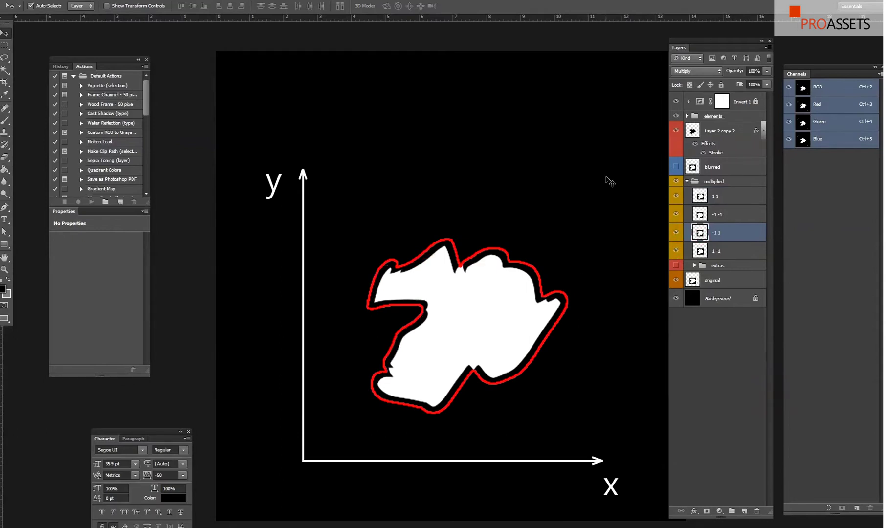
# - Expand and show the extras group, and go through its offset layers between "0 -1" and "1 0"
pyautogui.click(695, 265)
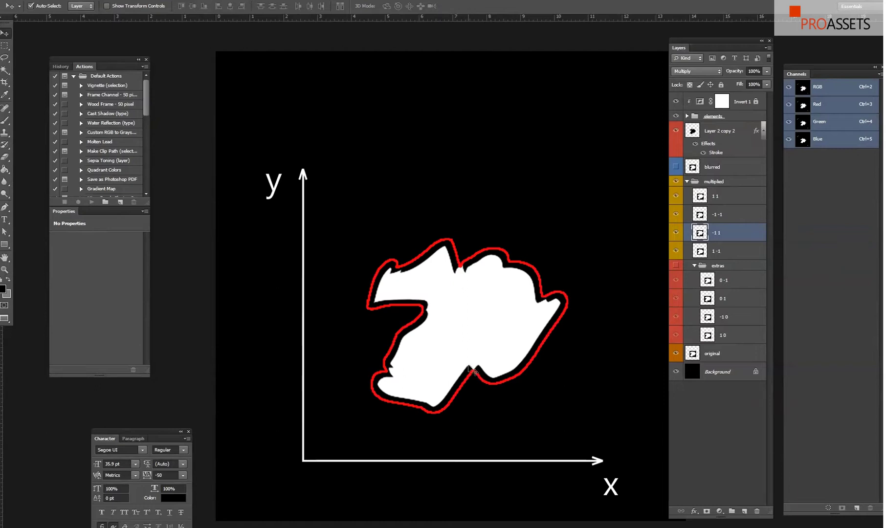
pyautogui.click(676, 265)
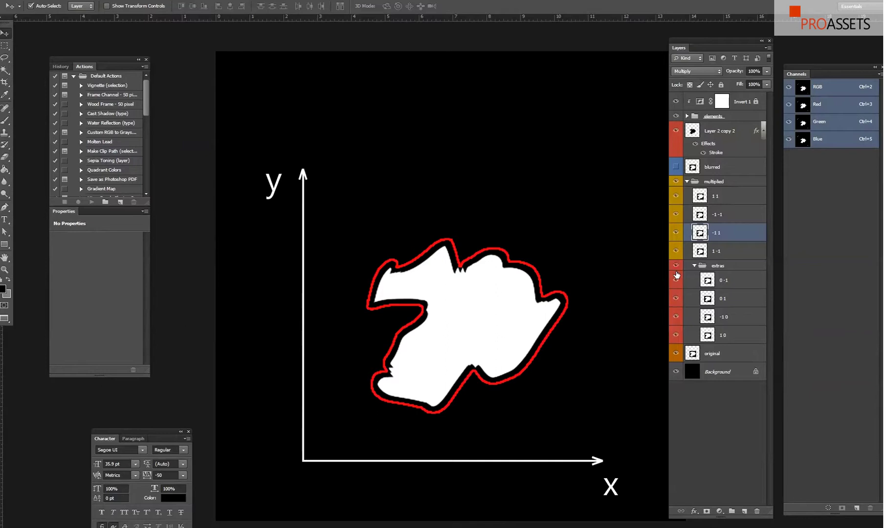
pyautogui.click(718, 279)
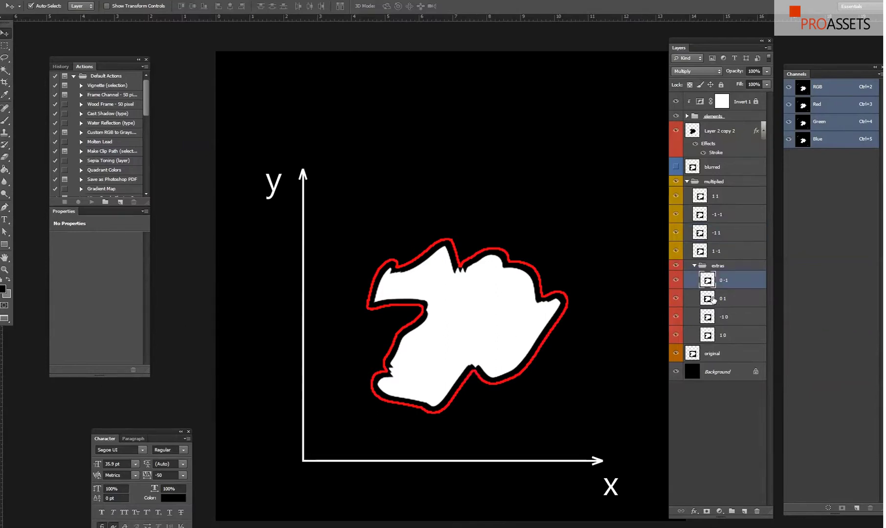
pyautogui.click(726, 335)
pyautogui.click(726, 280)
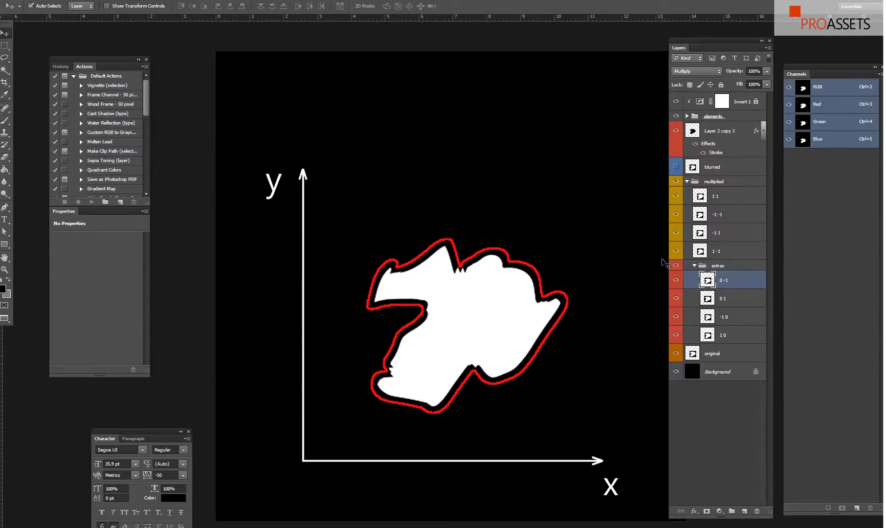
# - Collapse and hide the multiplied group, hide the original layer, and show the blurred layer
pyautogui.click(687, 181)
pyautogui.click(677, 182)
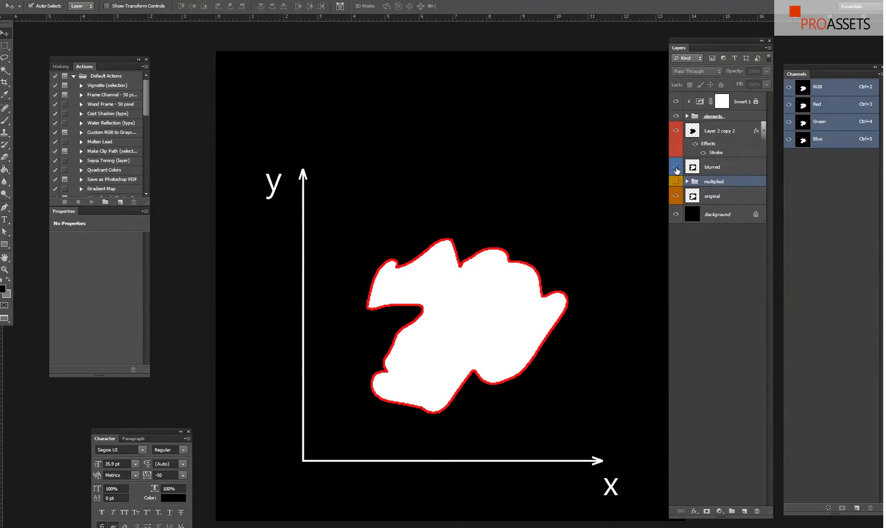
pyautogui.click(675, 197)
pyautogui.click(676, 167)
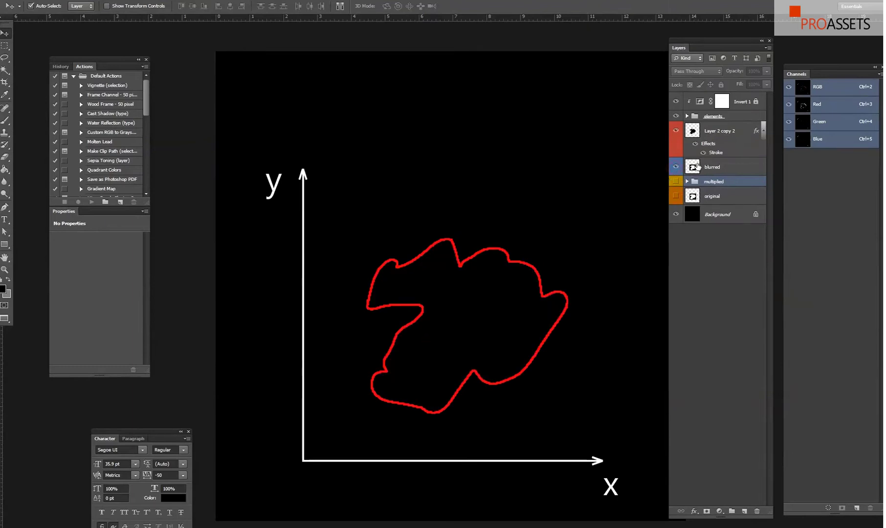
# - Set the blurred layer's blend mode to Normal
pyautogui.click(693, 167)
pyautogui.click(709, 72)
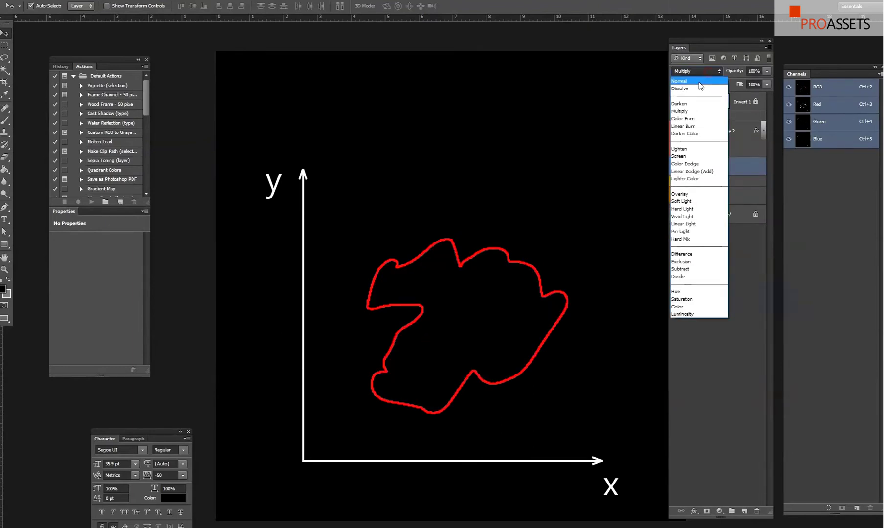
pyautogui.click(699, 81)
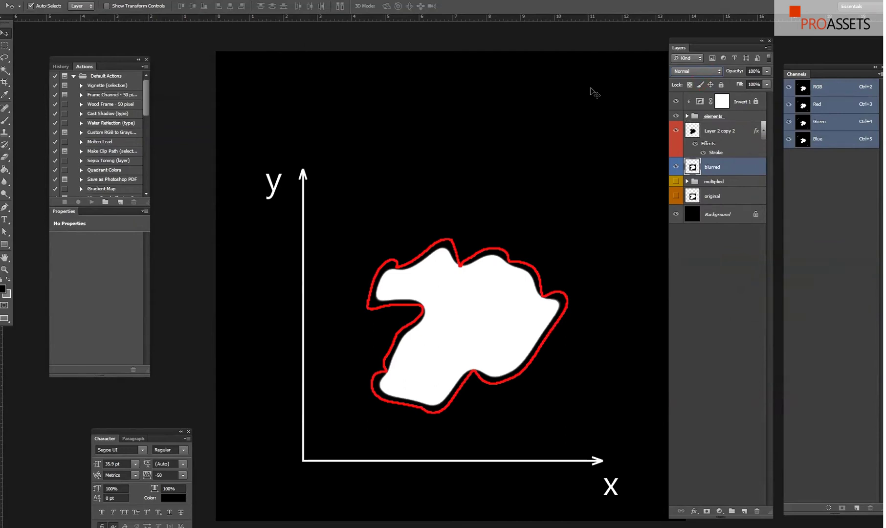
# - Hide the blurred layer, duplicate the original layer above it, and show the copy
pyautogui.click(676, 167)
pyautogui.moveTo(702, 196); pyautogui.dragTo(705, 166)
pyautogui.click(676, 166)
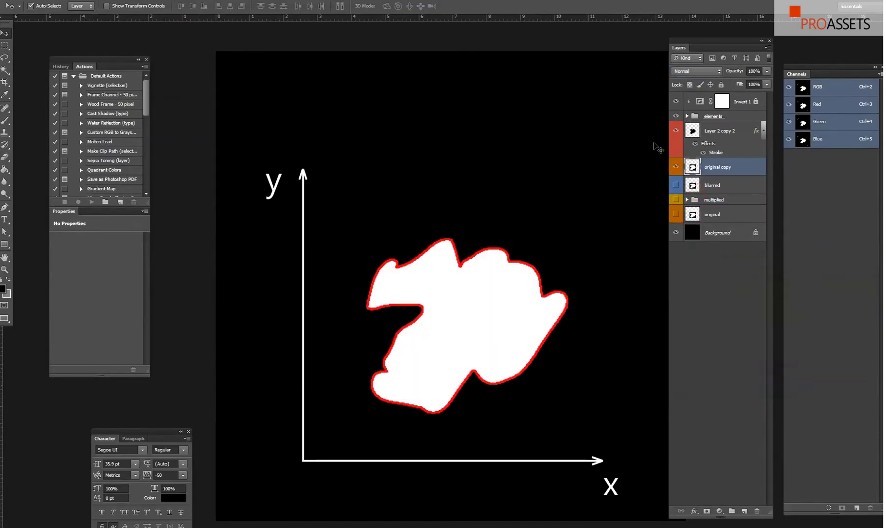
# - Apply a Gaussian Blur with a 9.0-pixel radius to the original copy layer and toggle its visibility to check the softened edge
pyautogui.hotkey('ctrl', 'l')
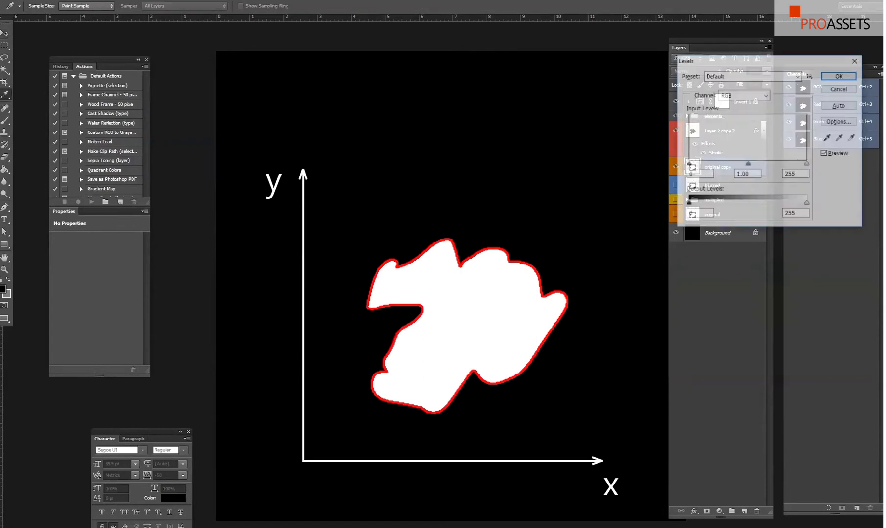
pyautogui.press('Escape')
pyautogui.hotkey('ctrl', 'alt', 'f')
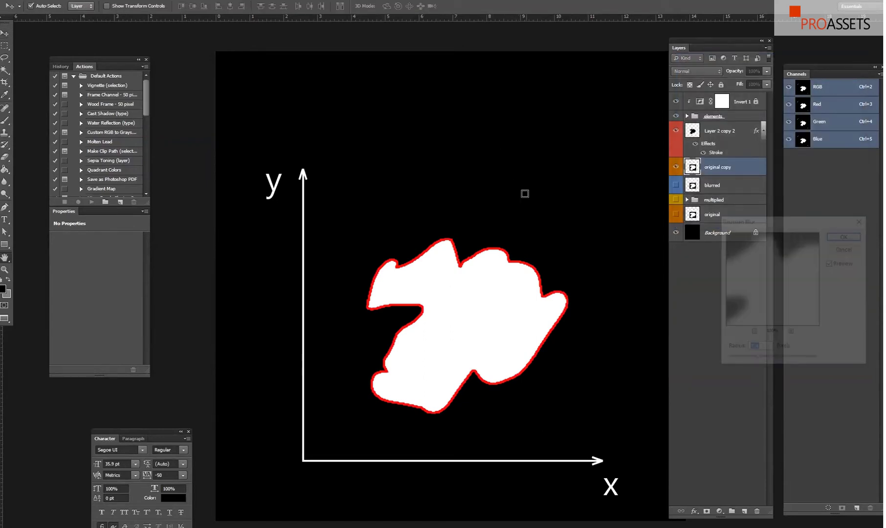
pyautogui.moveTo(769, 222); pyautogui.dragTo(563, 89)
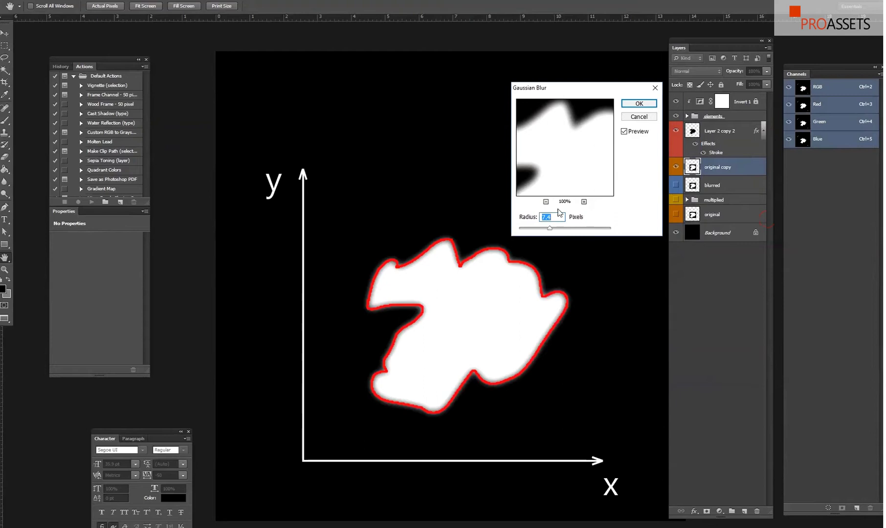
pyautogui.moveTo(552, 232)
pyautogui.mouseDown()
pyautogui.moveTo(586, 231)
pyautogui.moveTo(555, 234)
pyautogui.mouseUp()
pyautogui.click(639, 103)
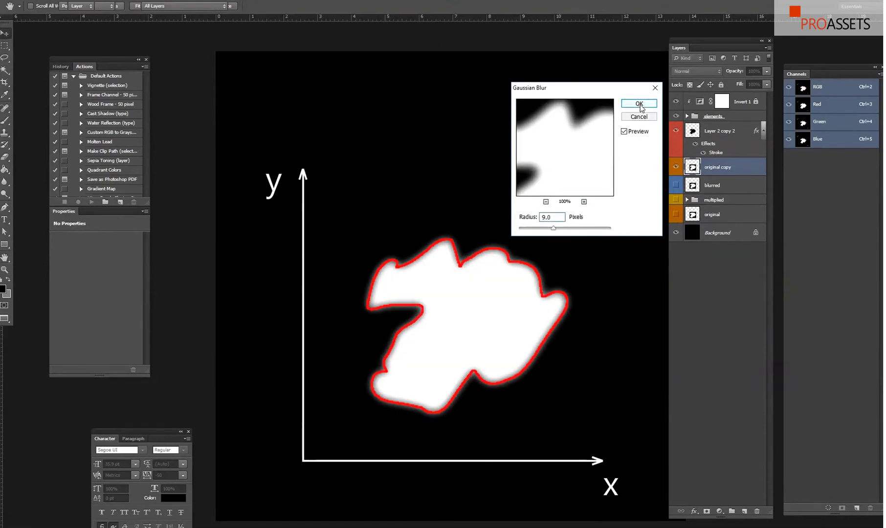
pyautogui.click(676, 167)
pyautogui.click(675, 168)
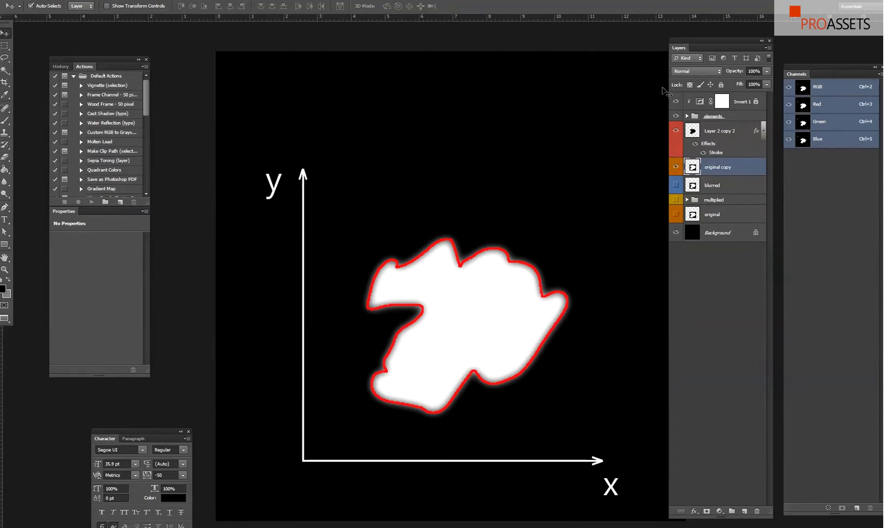
# - Apply Levels to the blurred original copy with midtone input 0.06 and white input 230, and inspect the shrunken edge up close
pyautogui.hotkey('ctrl', 'l')
pyautogui.moveTo(748, 165); pyautogui.dragTo(796, 165)
pyautogui.click(795, 165)
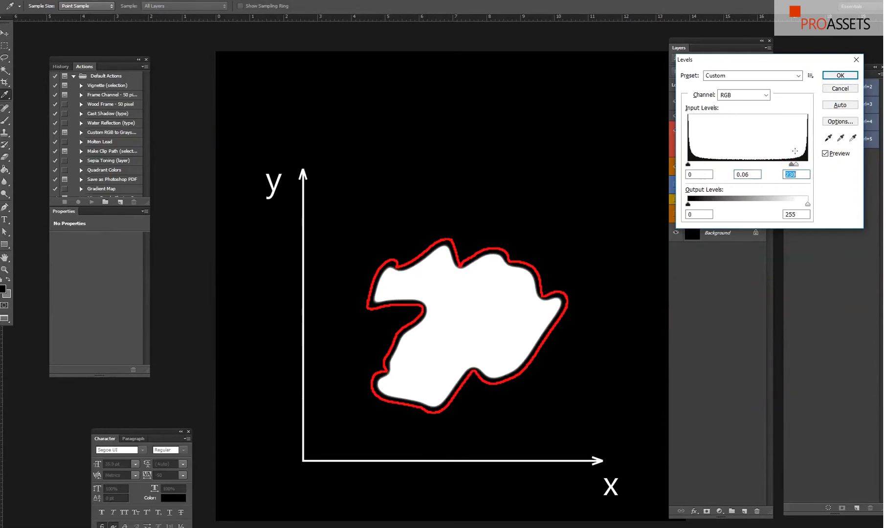
pyautogui.click(838, 77)
pyautogui.hotkey('ctrl', '+')
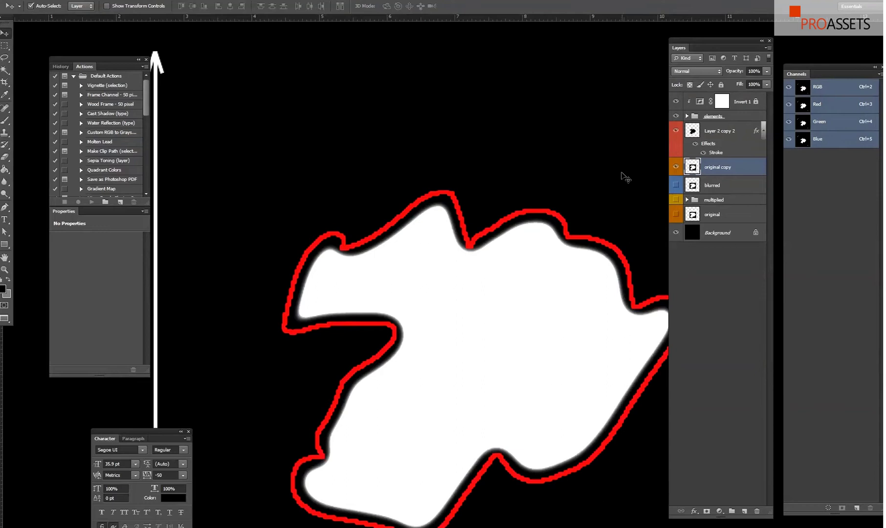
# - Toggle and hide the original copy layer, and show the original layer and multiplied group to compare their shrunken edges
pyautogui.click(676, 168)
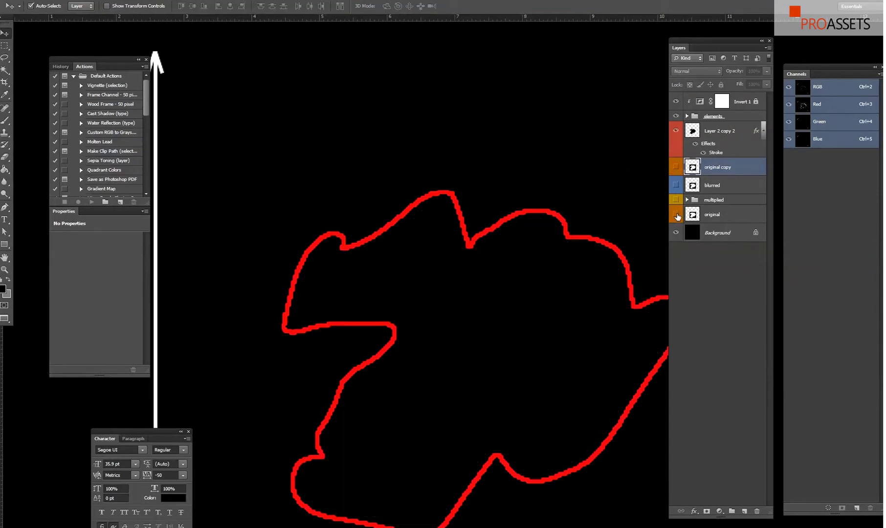
pyautogui.click(676, 167)
pyautogui.click(676, 167)
pyautogui.click(676, 214)
pyautogui.click(677, 200)
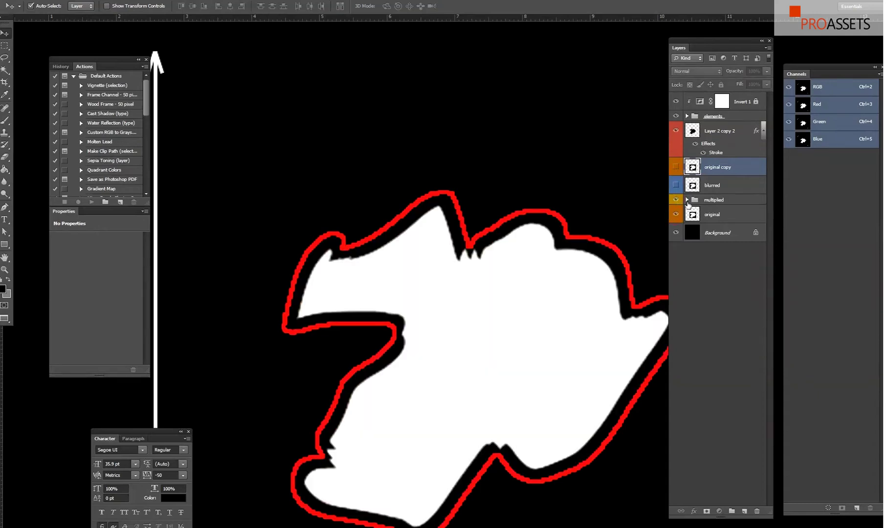
pyautogui.click(688, 205)
# - Switch to Substance Designer and move the three chained Blend nodes closer together
pyautogui.click(577, 356)
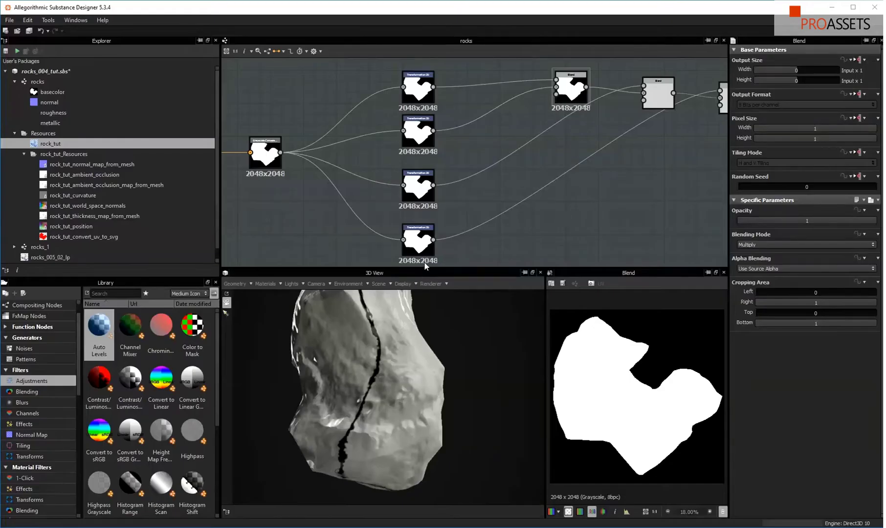
pyautogui.moveTo(539, 149); pyautogui.dragTo(389, 188, button='middle')
pyautogui.moveTo(418, 139); pyautogui.dragTo(406, 148)
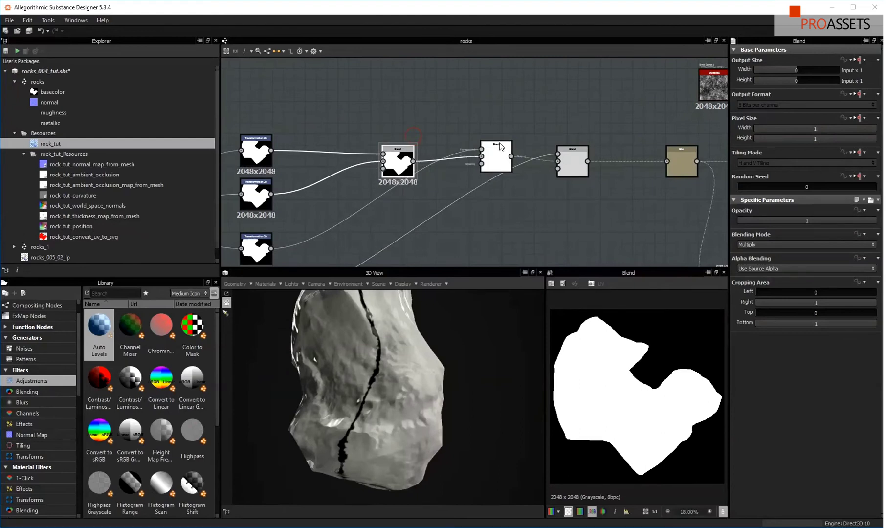
pyautogui.moveTo(496, 147); pyautogui.dragTo(457, 147)
pyautogui.moveTo(584, 149); pyautogui.dragTo(551, 137)
pyautogui.moveTo(551, 138); pyautogui.dragTo(411, 143, button='middle')
# - Move the Blur node closer to the last chained Blend and zoom in on its output to examine the softened mask edge
pyautogui.click(535, 168)
pyautogui.moveTo(534, 169); pyautogui.dragTo(490, 159)
pyautogui.moveTo(598, 141); pyautogui.dragTo(517, 222, button='middle')
pyautogui.scroll(2, 619, 382)
pyautogui.scroll(5, 620, 341)
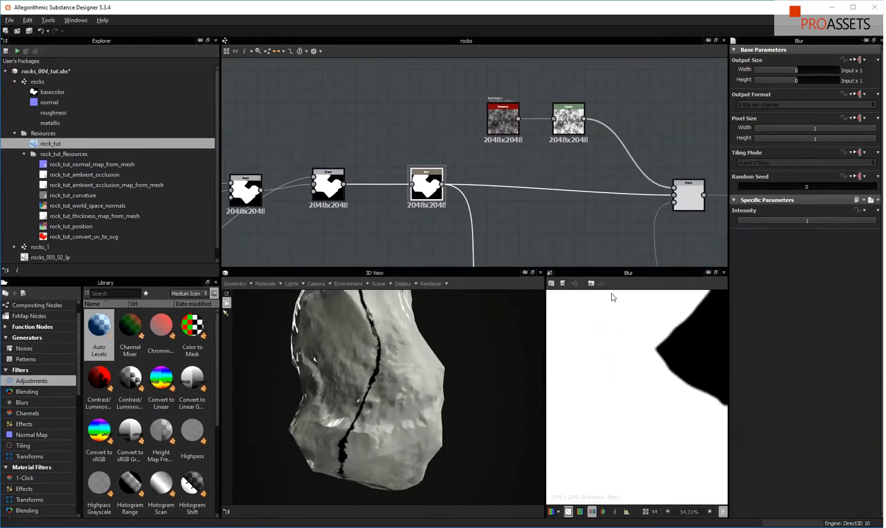
pyautogui.moveTo(614, 297); pyautogui.dragTo(620, 385, button='middle')
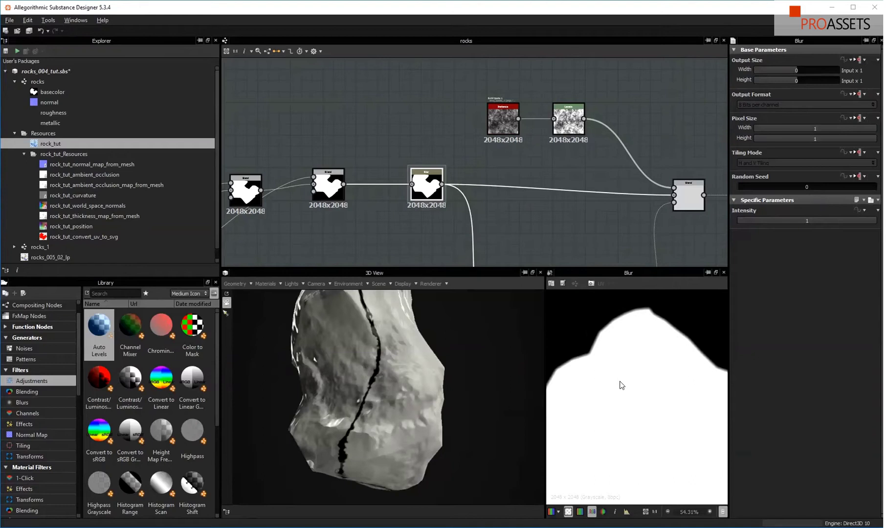
pyautogui.moveTo(427, 176); pyautogui.dragTo(416, 176)
# - Show the last chained Blend's output on the rock in the 3D view and orbit to the seam
pyautogui.moveTo(323, 183); pyautogui.dragTo(434, 178, button='middle')
pyautogui.rightClick(436, 178)
pyautogui.click(469, 205)
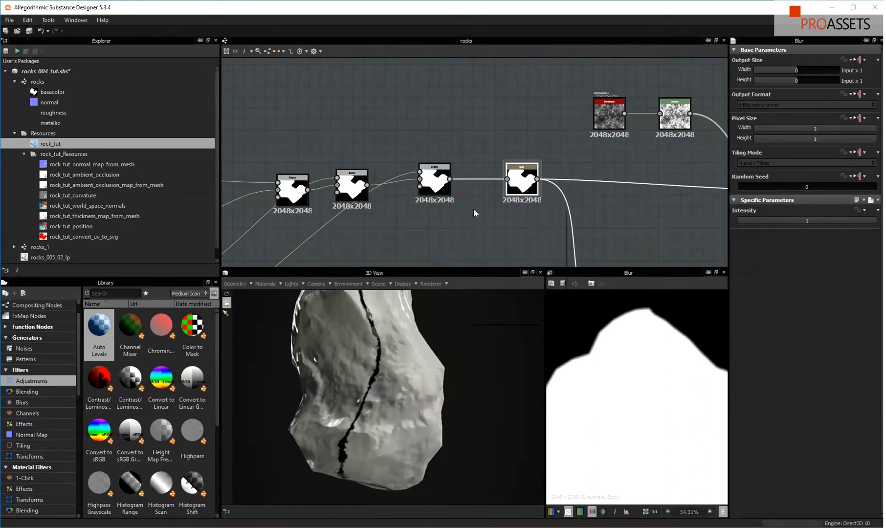
pyautogui.click(497, 225)
pyautogui.moveTo(396, 411); pyautogui.dragTo(330, 388)
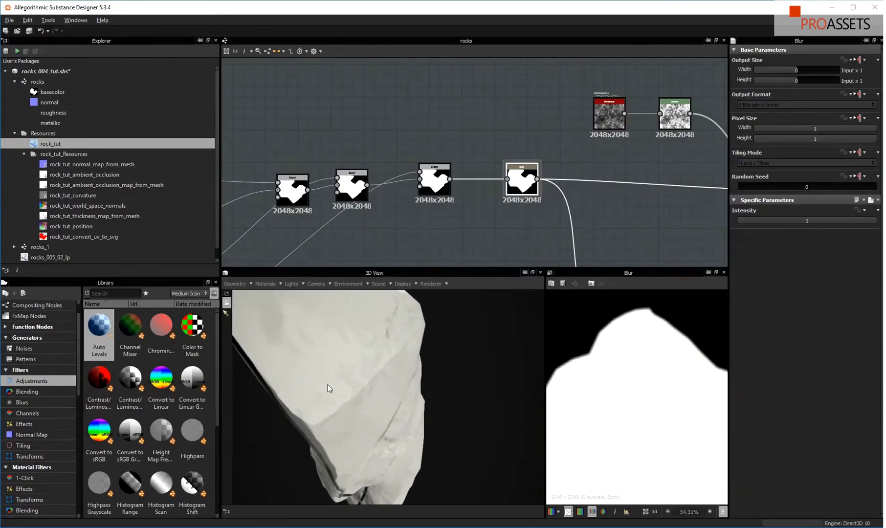
# - Show the Blur node's output on the rock in the 3D view and orbit to examine the softened seam
pyautogui.moveTo(588, 162); pyautogui.dragTo(481, 167, button='middle')
pyautogui.scroll(-1, 481, 151)
pyautogui.scroll(-1, 431, 177)
pyautogui.rightClick(418, 176)
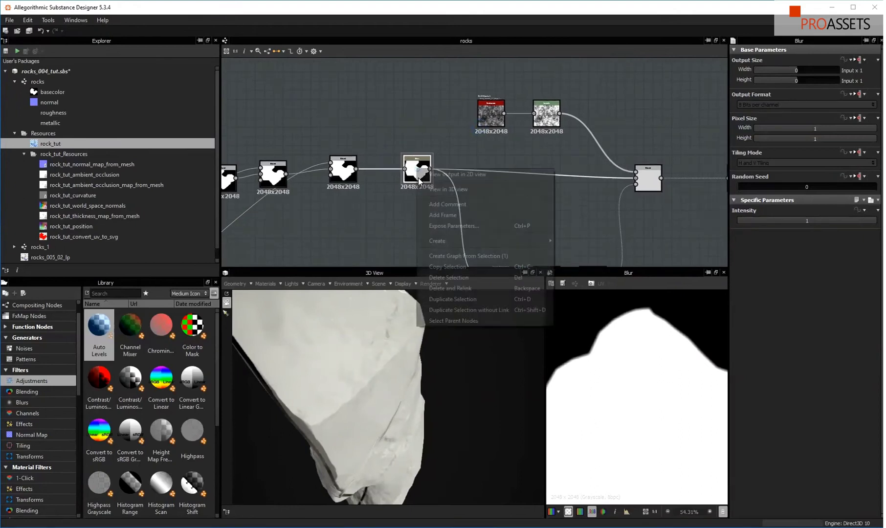
pyautogui.click(435, 187)
pyautogui.click(469, 233)
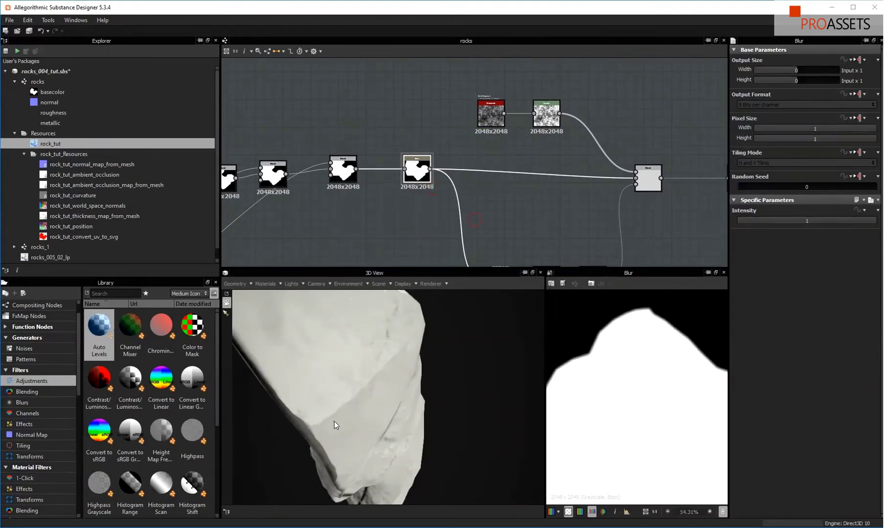
pyautogui.moveTo(334, 421); pyautogui.dragTo(375, 375)
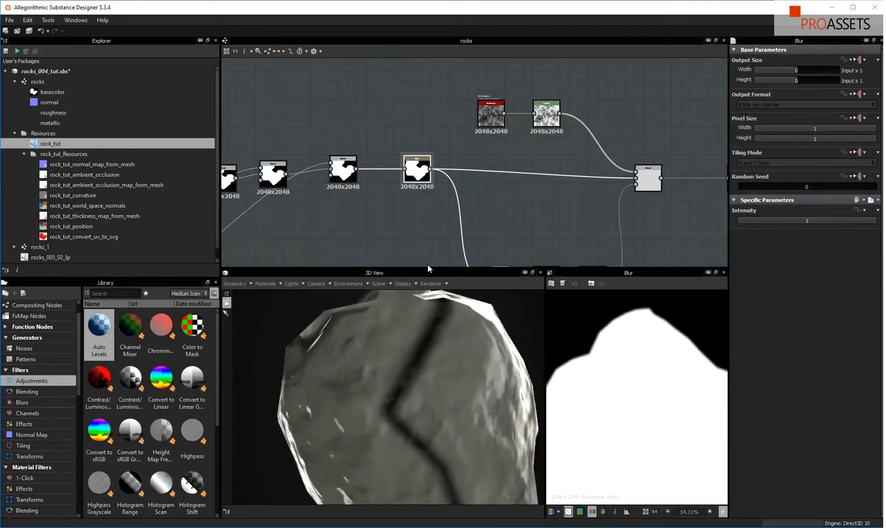
# - Move the Multiply Blend that combines the noise with the blurred mask, and preview its output's edge
pyautogui.moveTo(553, 198); pyautogui.dragTo(527, 193, button='middle')
pyautogui.click(524, 209)
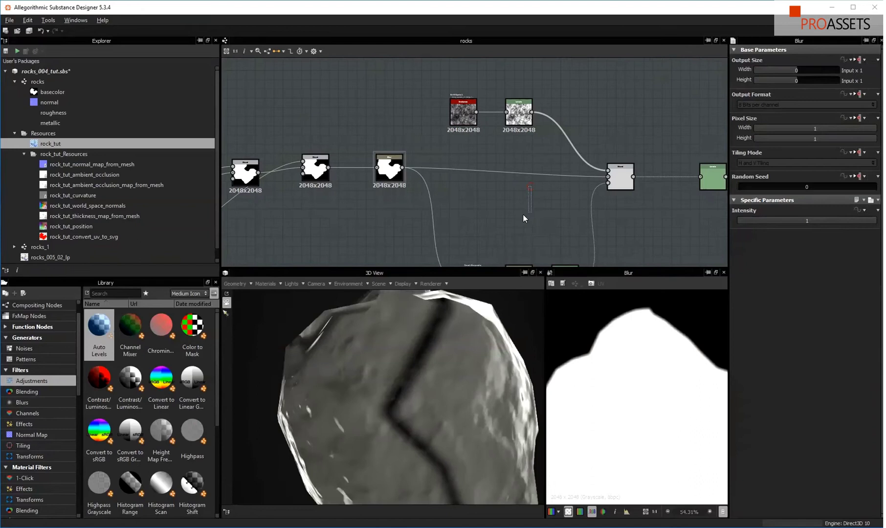
pyautogui.moveTo(511, 227); pyautogui.dragTo(471, 240, button='middle')
pyautogui.click(584, 186)
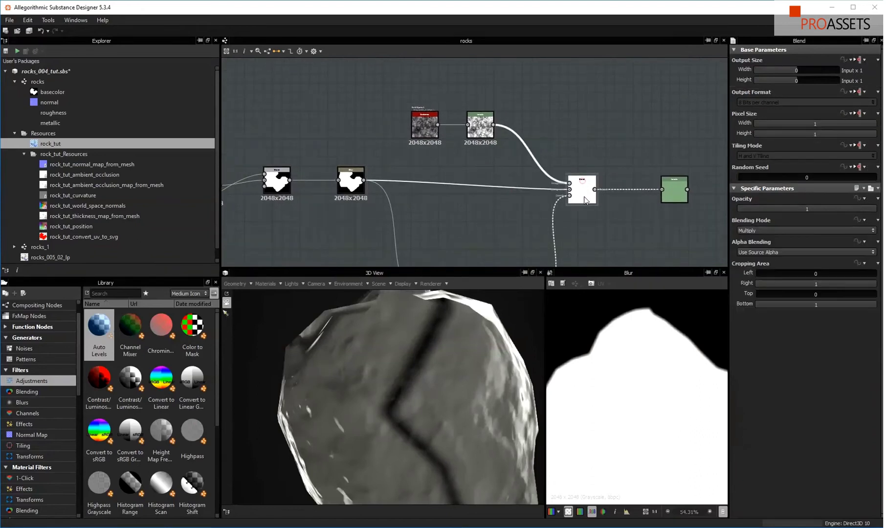
pyautogui.moveTo(584, 185); pyautogui.dragTo(575, 176)
pyautogui.scroll(-2, 585, 171)
pyautogui.scroll(4, 587, 151)
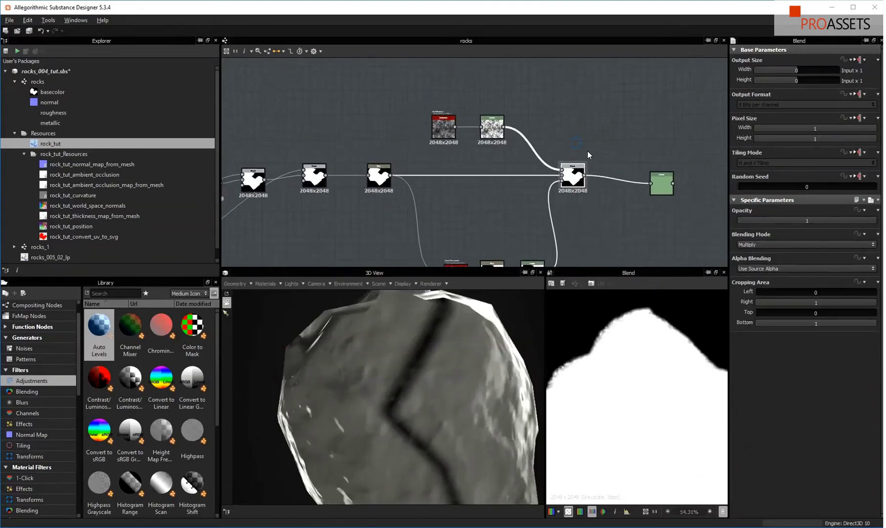
pyautogui.moveTo(561, 164); pyautogui.dragTo(573, 160, button='middle')
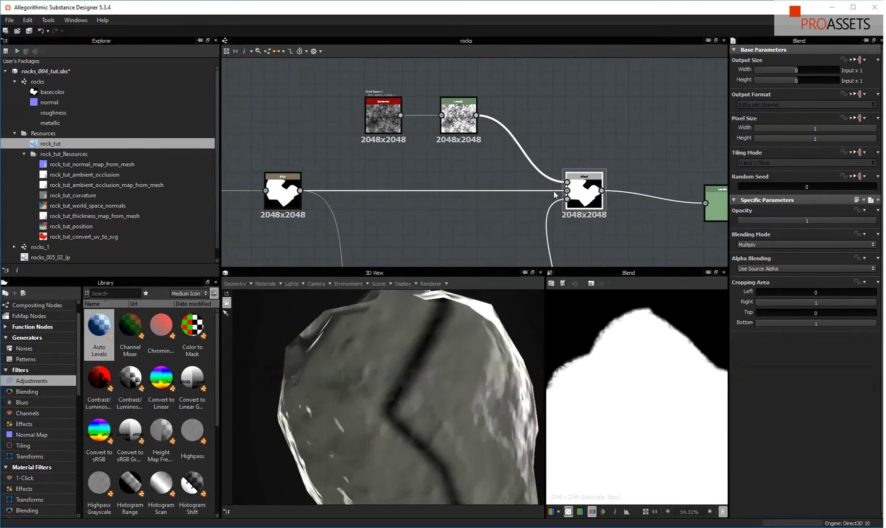
# - Examine the BnW Spots 1 noise and the histogram of the Levels node that feeds the Blend
pyautogui.moveTo(272, 146); pyautogui.dragTo(289, 196)
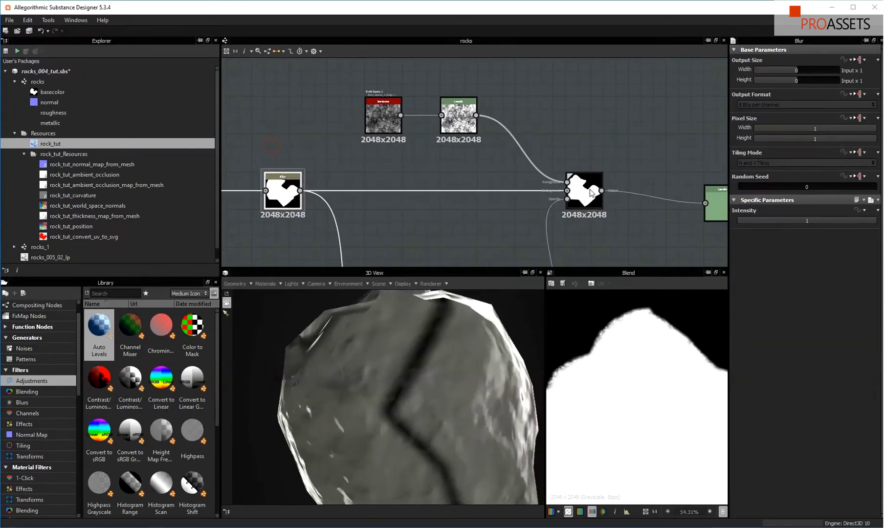
pyautogui.click(378, 110)
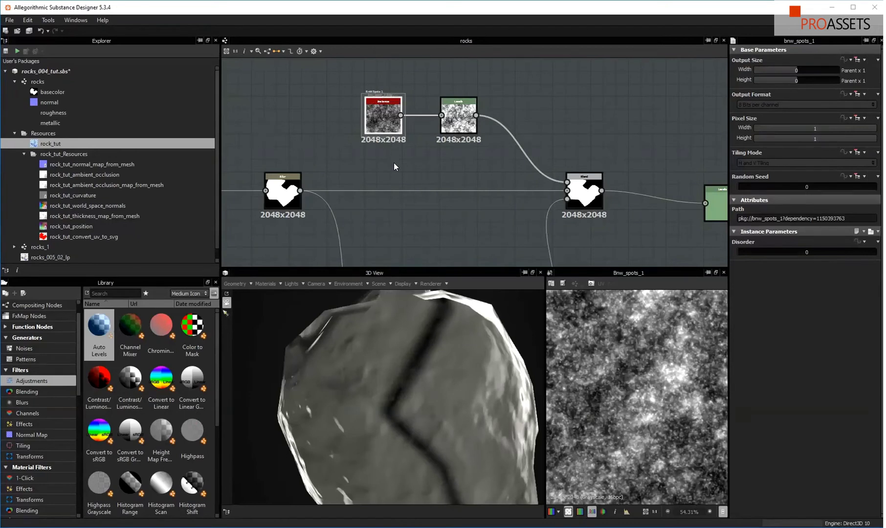
pyautogui.keyDown('alt'); pyautogui.moveTo(396, 162); pyautogui.dragTo(412, 131, button='right'); pyautogui.keyUp('alt')
pyautogui.moveTo(411, 131); pyautogui.dragTo(405, 197, button='middle')
pyautogui.click(504, 141)
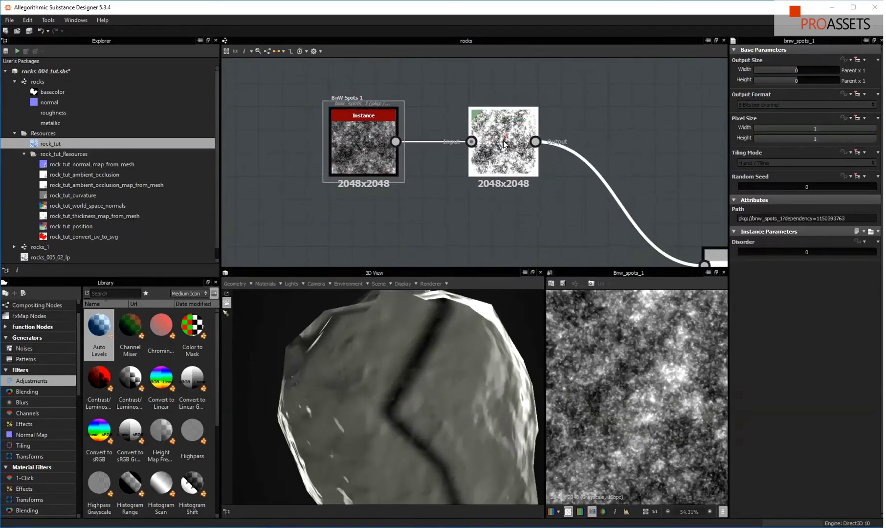
pyautogui.doubleClick(505, 144)
pyautogui.moveTo(778, 230); pyautogui.dragTo(780, 232)
pyautogui.moveTo(556, 242); pyautogui.dragTo(479, 174, button='middle')
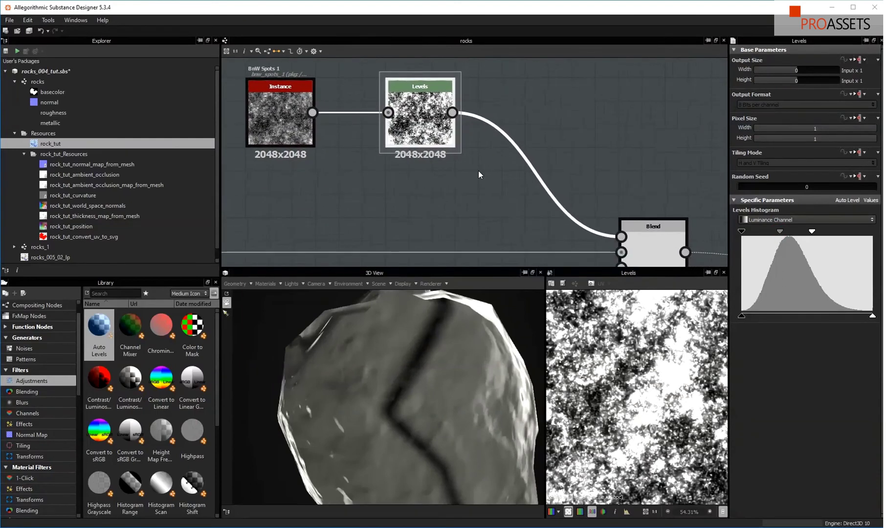
# - Show the noise Blend's output on the rock in the 3D view and orbit to inspect the seam
pyautogui.rightClick(647, 235)
pyautogui.click(670, 257)
pyautogui.click(701, 288)
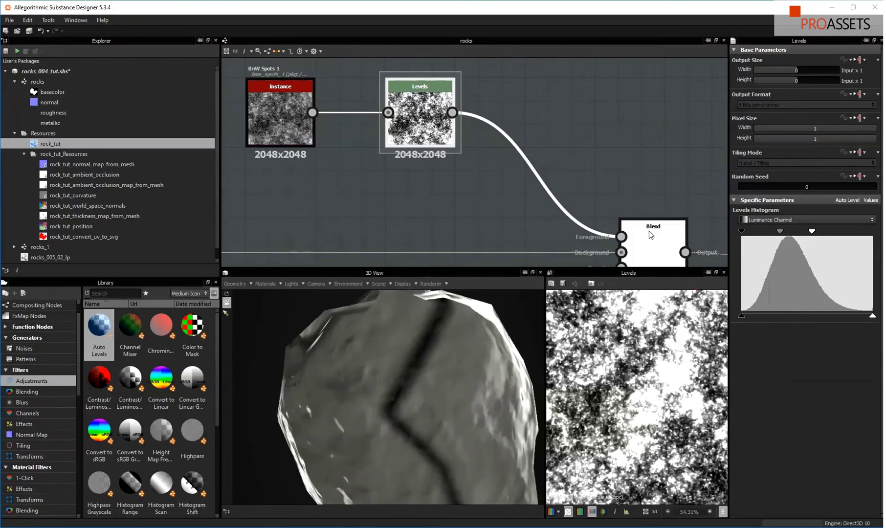
pyautogui.moveTo(479, 376); pyautogui.dragTo(497, 484, button='right')
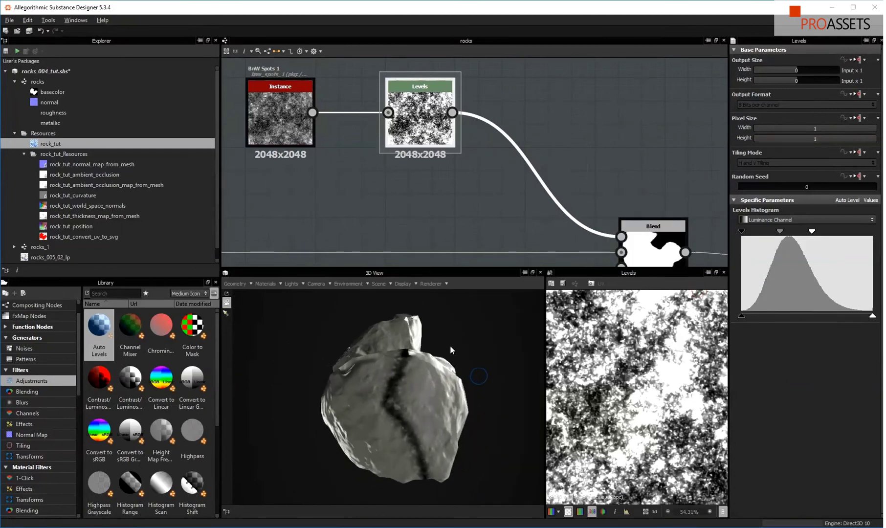
pyautogui.moveTo(450, 345); pyautogui.dragTo(404, 369)
# - Preview the Blur node that feeds the noise Blend and trace its connection to the inverted mask branch
pyautogui.moveTo(486, 215); pyautogui.dragTo(474, 148, button='middle')
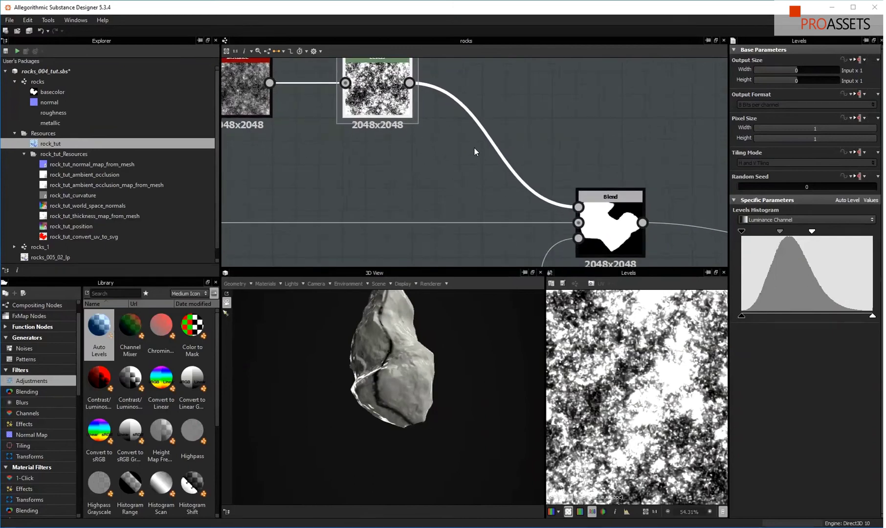
pyautogui.moveTo(448, 204); pyautogui.dragTo(469, 201, button='middle')
pyautogui.moveTo(460, 138); pyautogui.dragTo(448, 165, button='middle')
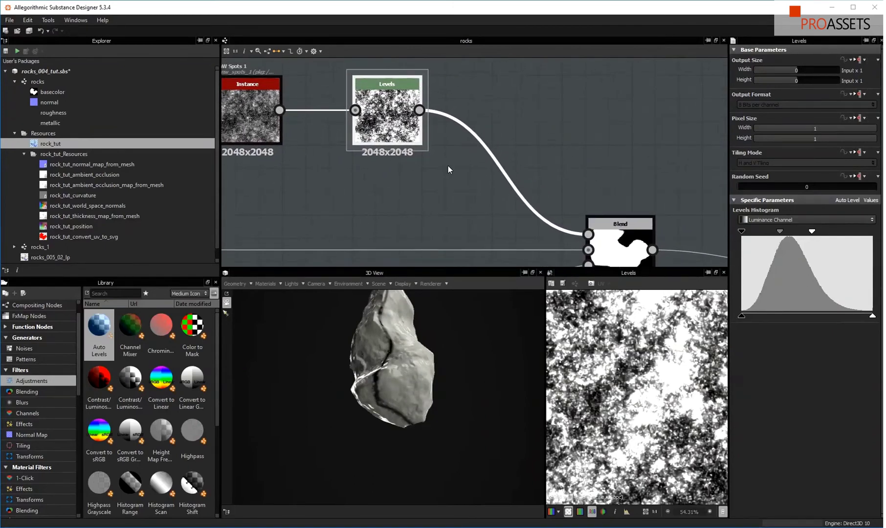
pyautogui.moveTo(426, 230); pyautogui.dragTo(451, 161, button='middle')
pyautogui.keyDown('alt'); pyautogui.moveTo(450, 161); pyautogui.dragTo(421, 208, button='right'); pyautogui.keyUp('alt')
pyautogui.moveTo(401, 201); pyautogui.dragTo(454, 146, button='middle')
pyautogui.keyDown('alt'); pyautogui.moveTo(433, 157); pyautogui.dragTo(388, 166, button='right'); pyautogui.keyUp('alt')
pyautogui.doubleClick(317, 116)
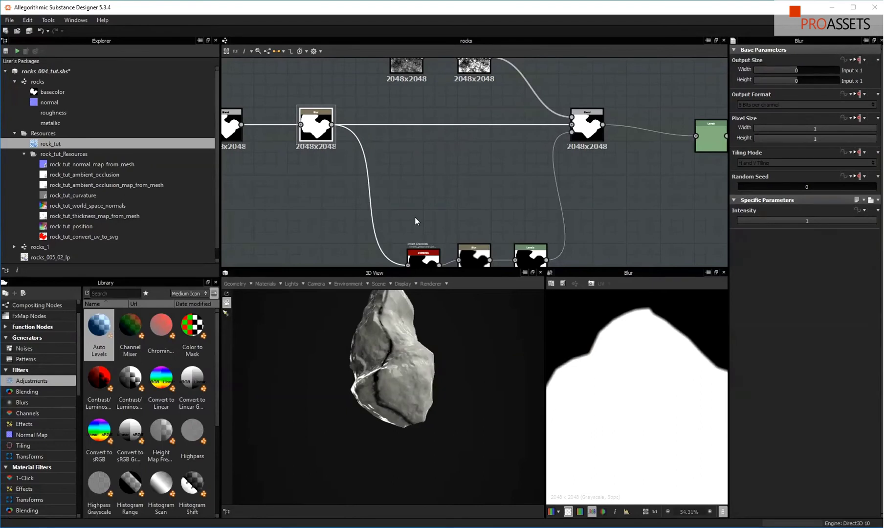
pyautogui.moveTo(415, 221)
pyautogui.mouseDown(button='middle')
pyautogui.moveTo(409, 189)
pyautogui.moveTo(407, 211)
pyautogui.mouseUp(button='middle')
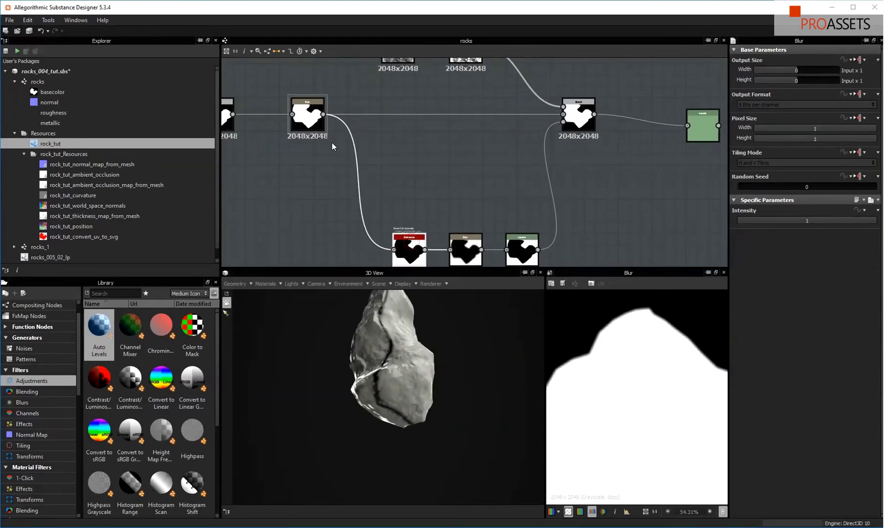
# - Preview the Invert Grayscale node and the Blur node that follows it in the opacity mask branch
pyautogui.doubleClick(410, 240)
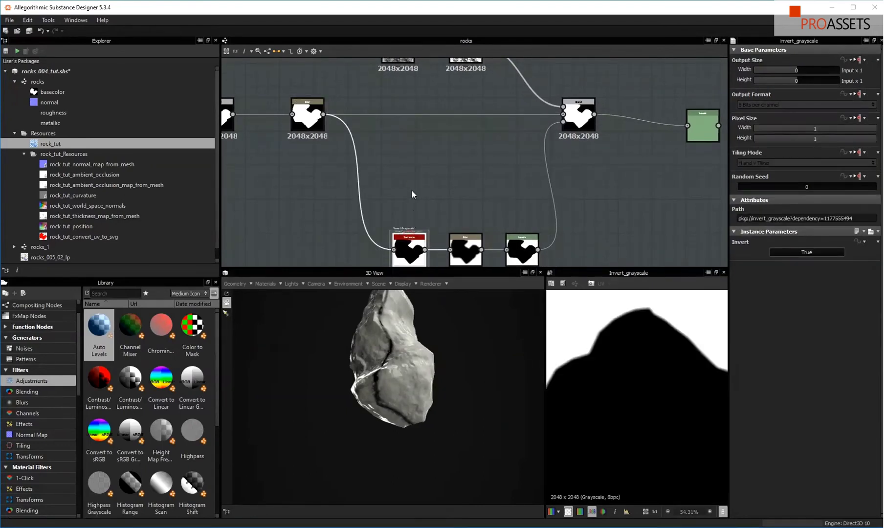
pyautogui.moveTo(412, 190); pyautogui.dragTo(413, 152, button='middle')
pyautogui.scroll(3, 439, 112)
pyautogui.scroll(2, 419, 188)
pyautogui.moveTo(420, 187); pyautogui.dragTo(380, 135, button='middle')
pyautogui.moveTo(456, 143); pyautogui.dragTo(428, 146, button='middle')
pyautogui.doubleClick(454, 177)
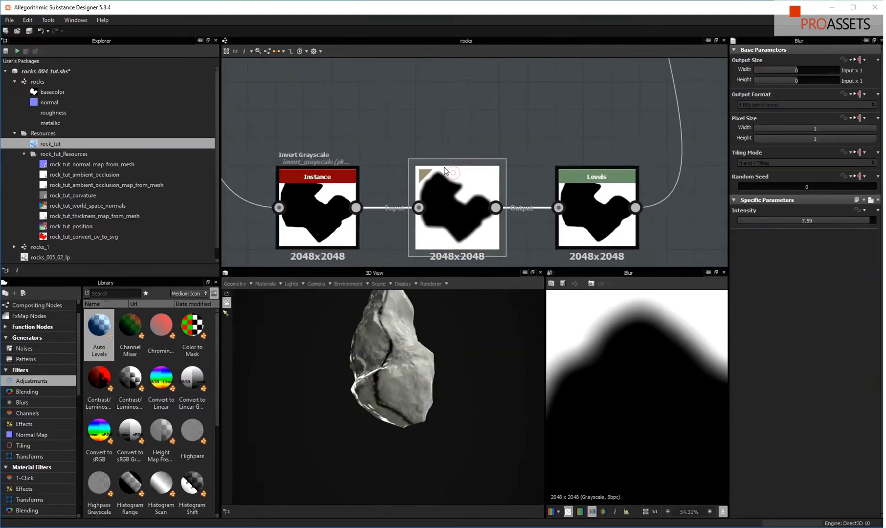
# - Preview the opacity branch's Levels node and trace its output back to the noise Blend
pyautogui.moveTo(491, 137); pyautogui.dragTo(382, 138, button='middle')
pyautogui.click(475, 184)
pyautogui.doubleClick(475, 185)
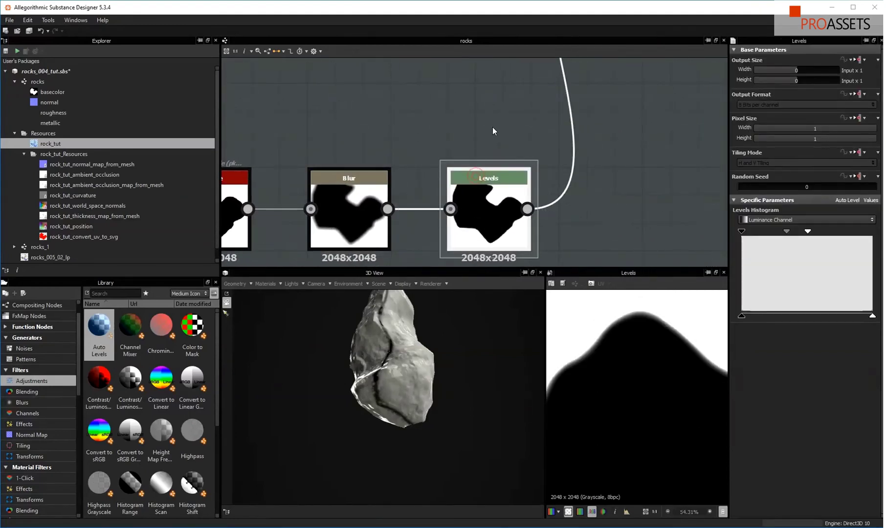
pyautogui.moveTo(470, 141); pyautogui.dragTo(388, 222, button='middle')
pyautogui.scroll(-3, 445, 175)
pyautogui.moveTo(435, 121); pyautogui.dragTo(434, 228, button='middle')
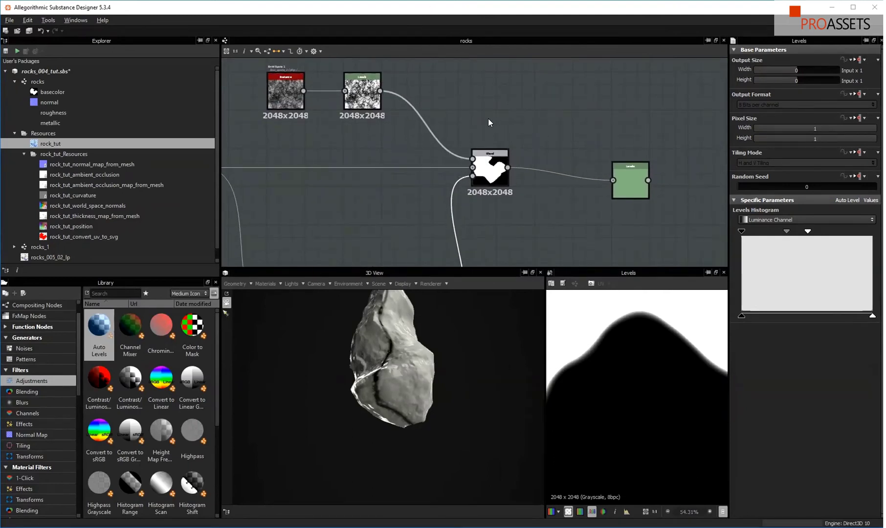
pyautogui.moveTo(488, 119); pyautogui.dragTo(516, 166, button='middle')
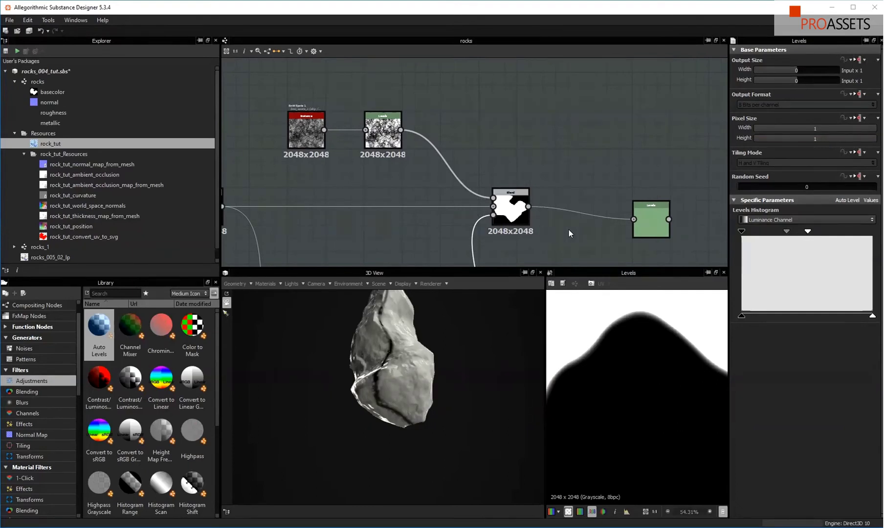
# - Move the final Levels node closer to the Blend, show its output in the 3D view, and inspect the rock's seam up close
pyautogui.rightClick(631, 198)
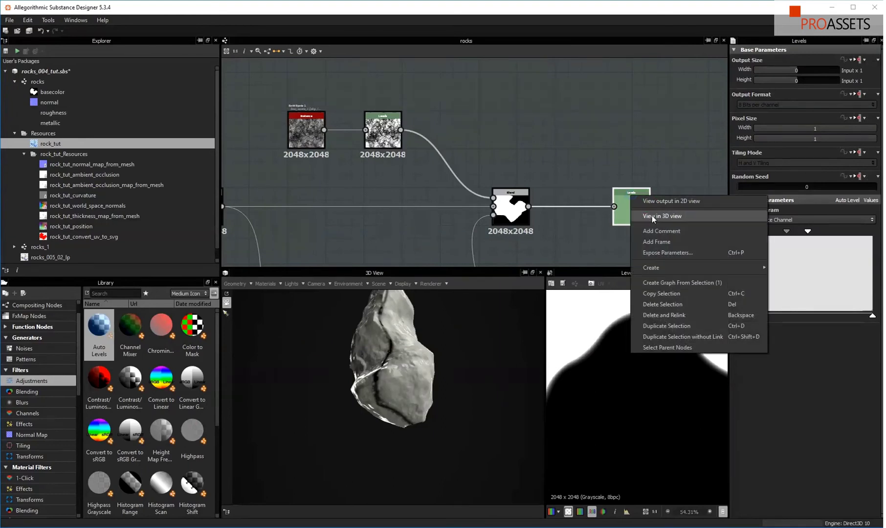
pyautogui.click(653, 218)
pyautogui.click(682, 240)
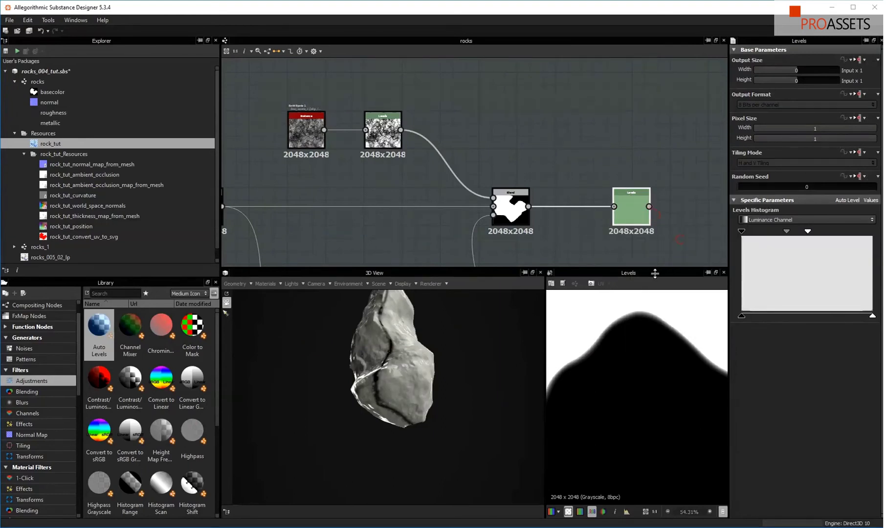
pyautogui.moveTo(399, 374); pyautogui.dragTo(402, 279, button='right')
pyautogui.moveTo(406, 341); pyautogui.dragTo(406, 420, button='middle')
pyautogui.moveTo(406, 420); pyautogui.dragTo(367, 406)
pyautogui.moveTo(386, 406); pyautogui.dragTo(394, 465, button='right')
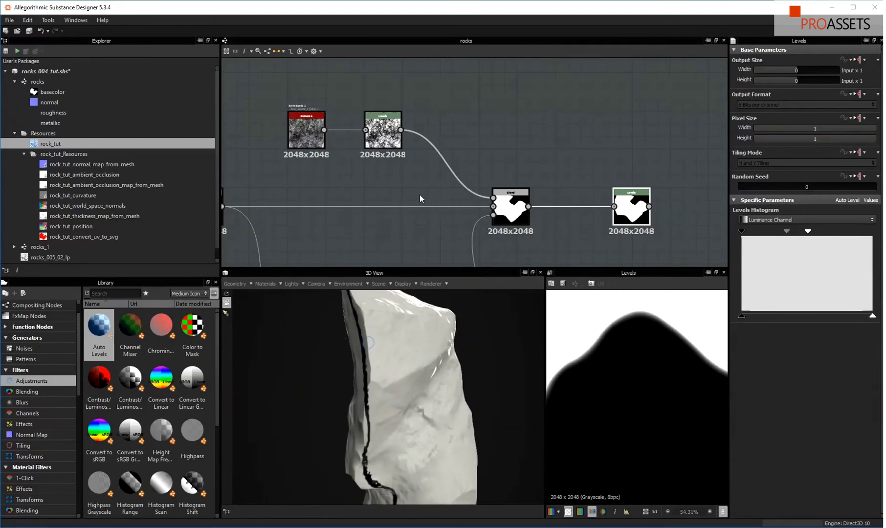
# - Add a Blur node below the four mask-shrinking branches and connect it to the node that feeds them
pyautogui.moveTo(410, 194); pyautogui.dragTo(477, 172, button='middle')
pyautogui.keyDown('alt'); pyautogui.moveTo(468, 146); pyautogui.dragTo(426, 213, button='right'); pyautogui.keyUp('alt')
pyautogui.moveTo(313, 220); pyautogui.dragTo(489, 182, button='middle')
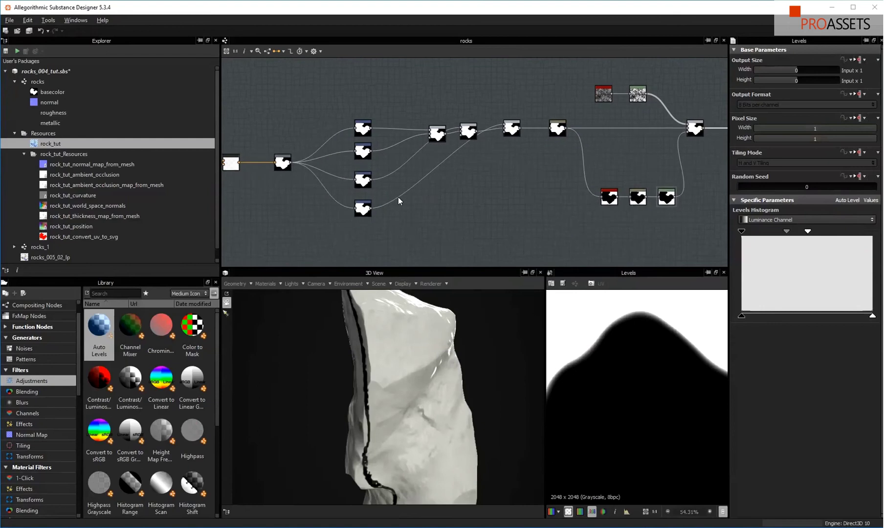
pyautogui.moveTo(336, 234); pyautogui.dragTo(445, 217, button='middle')
pyautogui.press('space')
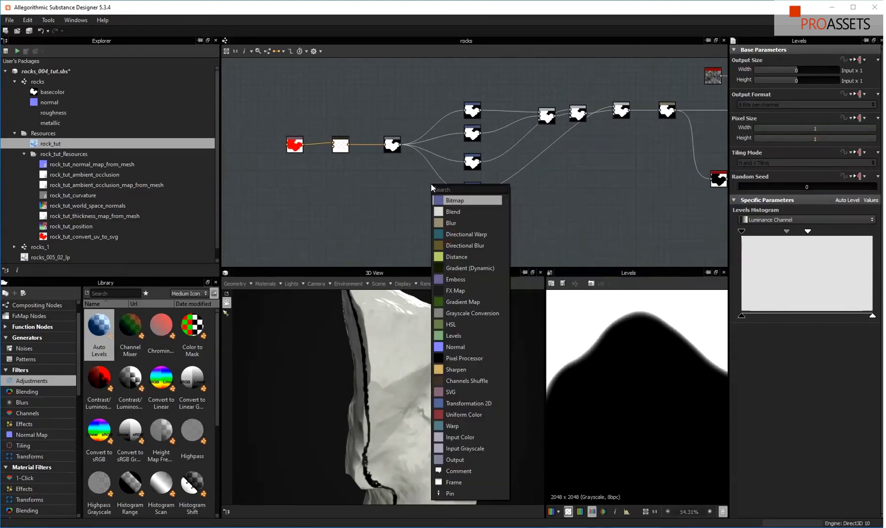
pyautogui.write('blur')
pyautogui.press('Return')
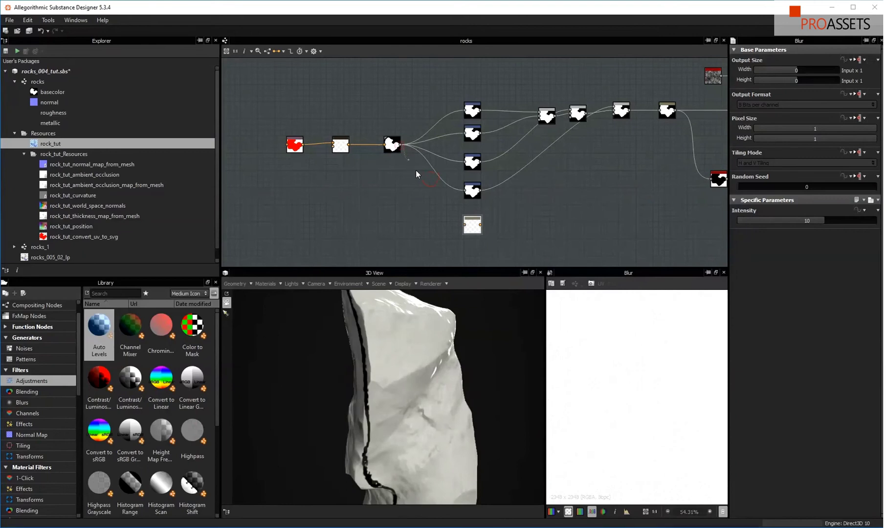
pyautogui.moveTo(466, 225); pyautogui.dragTo(464, 225)
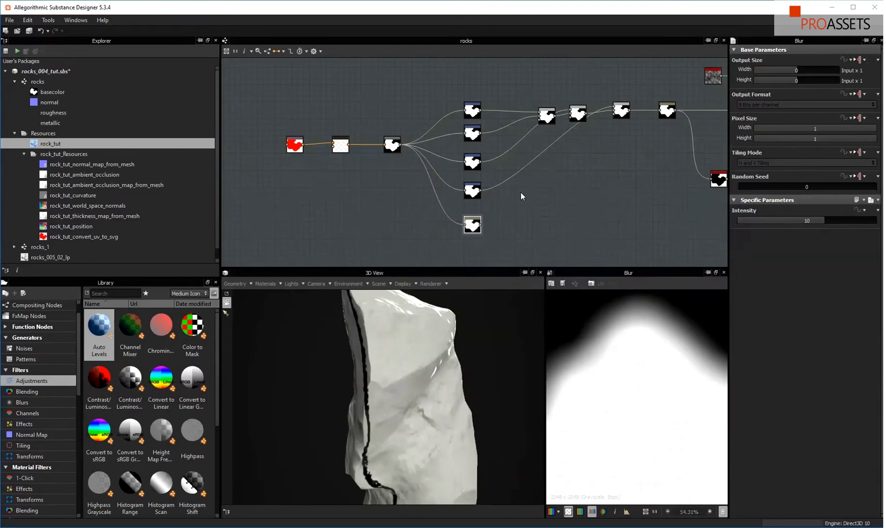
# - Add a Levels node after the new Blur and feed it with the blurred mask
pyautogui.moveTo(536, 224); pyautogui.dragTo(504, 230, button='middle')
pyautogui.press('space')
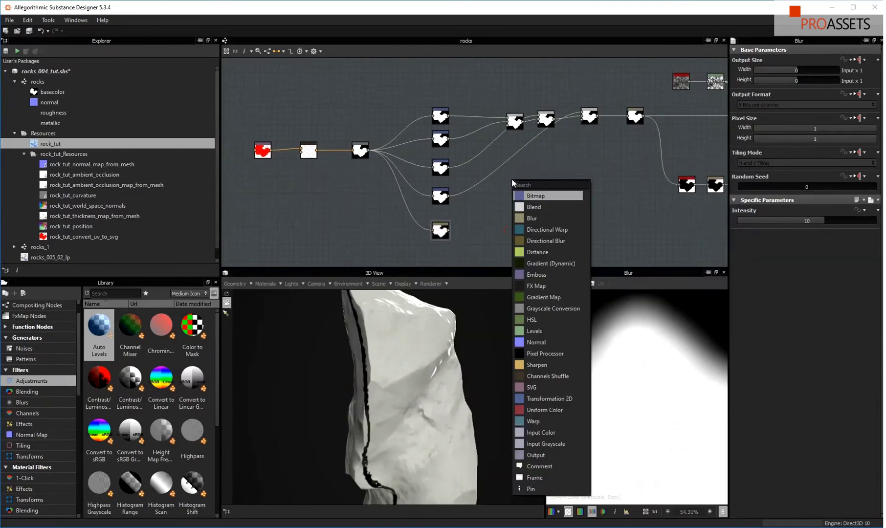
pyautogui.write('level')
pyautogui.press('Return')
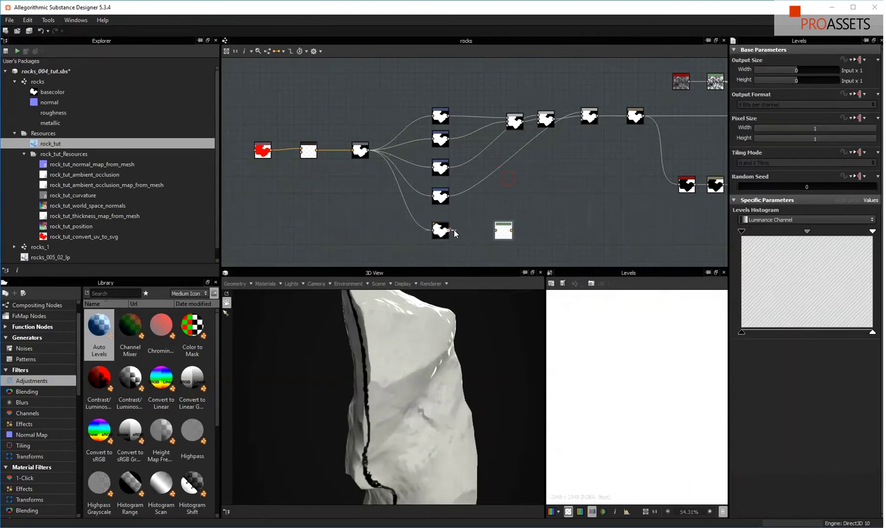
pyautogui.moveTo(494, 233); pyautogui.dragTo(495, 231)
# - Place the new Levels node near the noise Blend and route its output into the Blend and the Invert Grayscale node
pyautogui.moveTo(564, 172); pyautogui.dragTo(470, 180, button='middle')
pyautogui.moveTo(555, 172); pyautogui.dragTo(496, 214, button='middle')
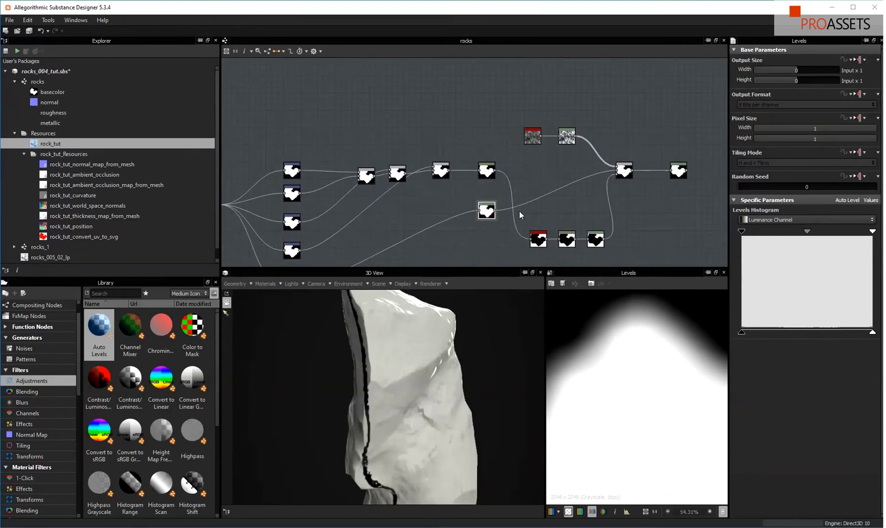
pyautogui.moveTo(529, 240); pyautogui.dragTo(530, 239)
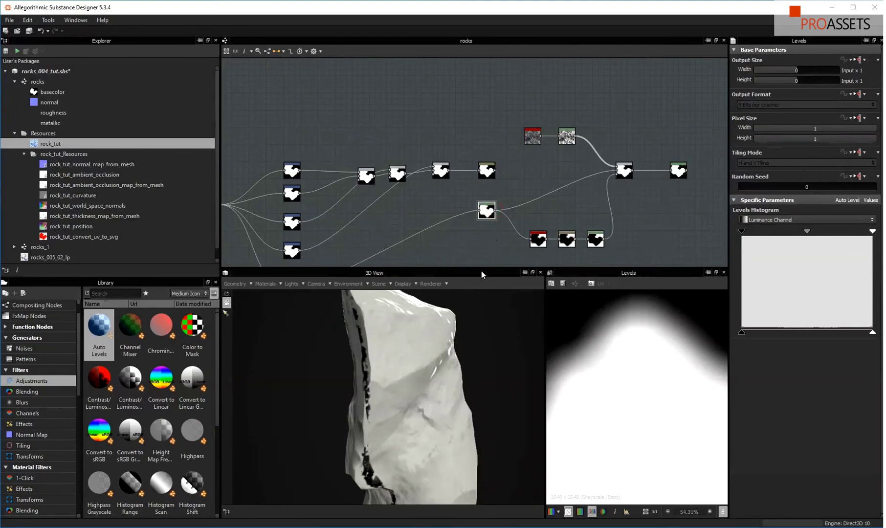
# - Try tightening the blurred mask with the new Levels node's midtone and white input points, and inspect the seam up close
pyautogui.moveTo(432, 403)
pyautogui.mouseDown()
pyautogui.moveTo(410, 395)
pyautogui.moveTo(457, 402)
pyautogui.moveTo(472, 349)
pyautogui.moveTo(440, 396)
pyautogui.mouseUp()
pyautogui.scroll(3, 457, 403)
pyautogui.moveTo(809, 231); pyautogui.dragTo(812, 234)
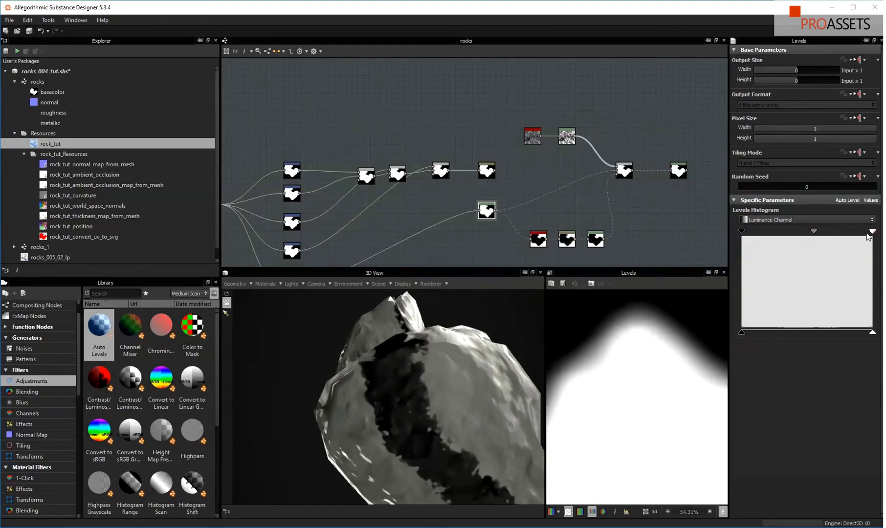
pyautogui.moveTo(872, 232); pyautogui.dragTo(824, 231)
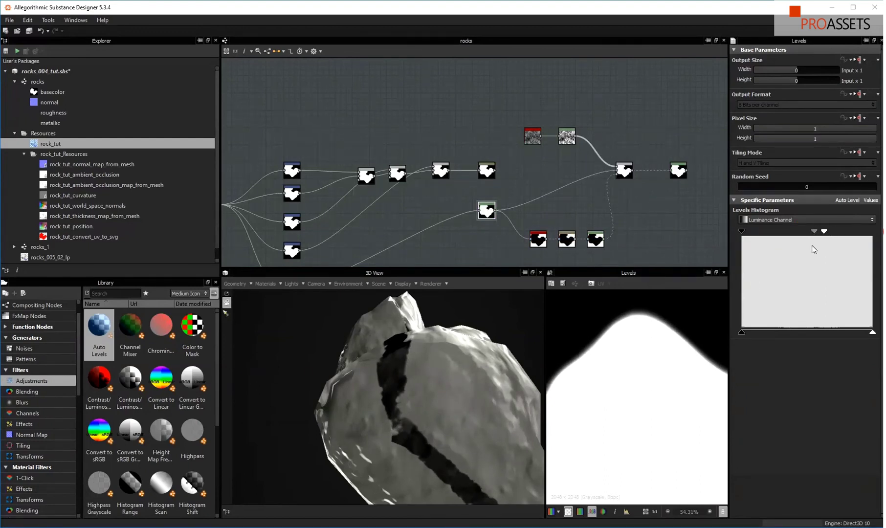
pyautogui.moveTo(825, 231)
pyautogui.mouseDown()
pyautogui.moveTo(805, 233)
pyautogui.moveTo(836, 233)
pyautogui.mouseUp()
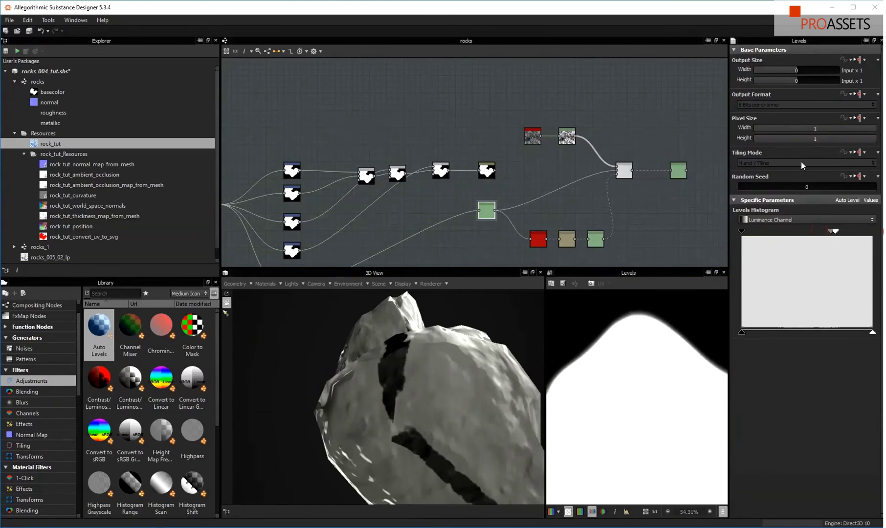
pyautogui.moveTo(487, 211); pyautogui.dragTo(517, 188, button='middle')
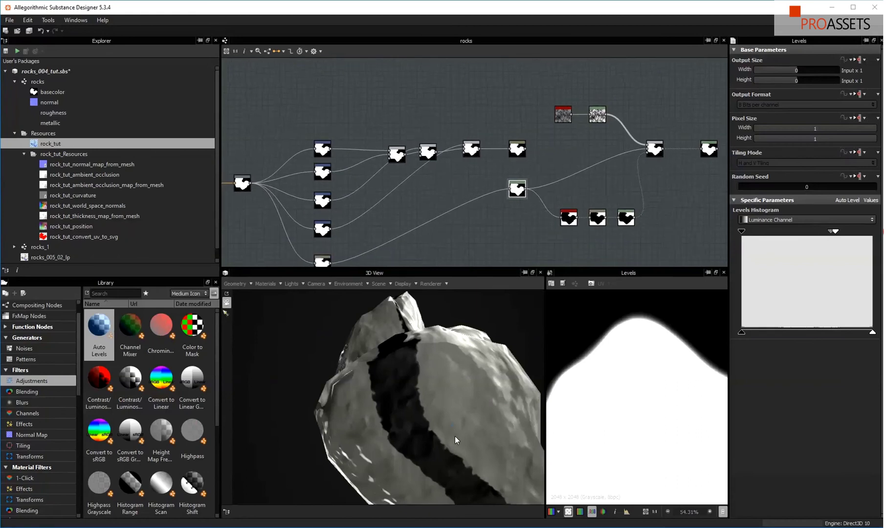
pyautogui.moveTo(455, 436); pyautogui.dragTo(414, 393)
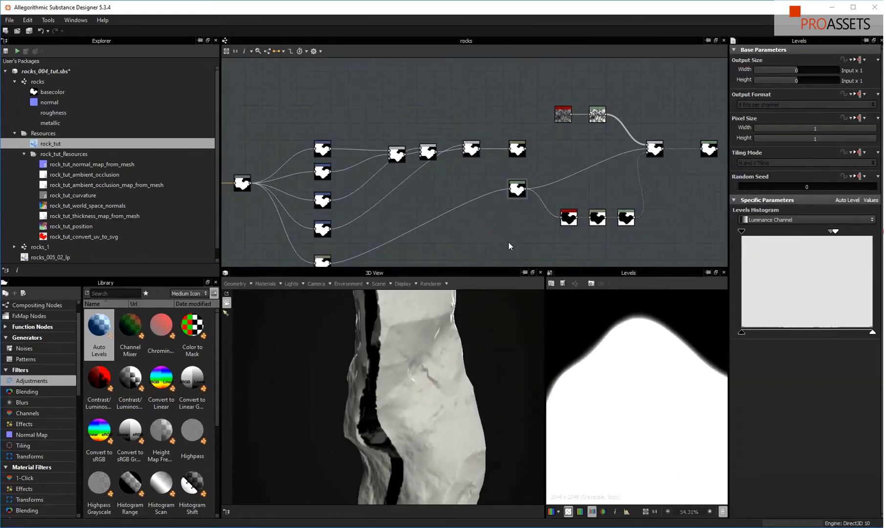
# - Undo the Levels adjustments, the rerouted connections, and the added Levels and Blur nodes
pyautogui.hotkey('ctrl', 'z')
pyautogui.hotkey('ctrl', 'z')
pyautogui.hotkey('ctrl', 'z')
pyautogui.hotkey('ctrl', 'z')
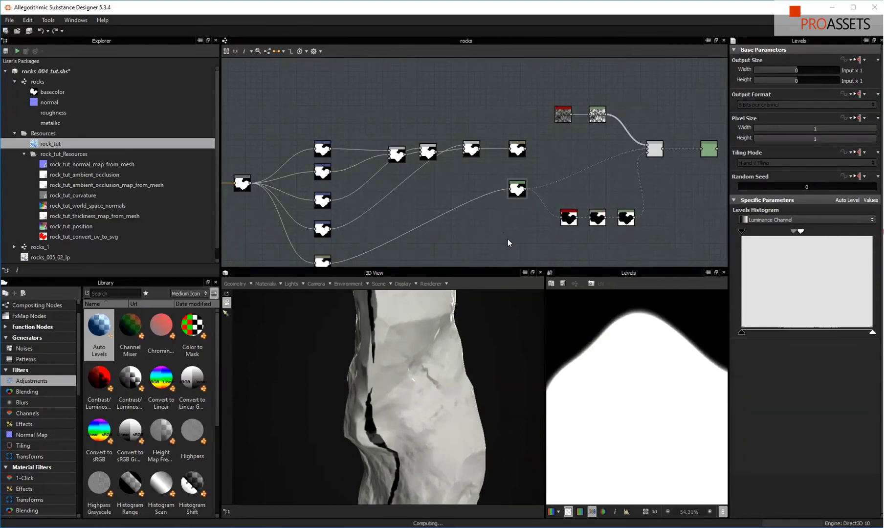
pyautogui.hotkey('ctrl', 'z')
pyautogui.hotkey('ctrl', 'z')
pyautogui.hotkey('ctrl', 'z')
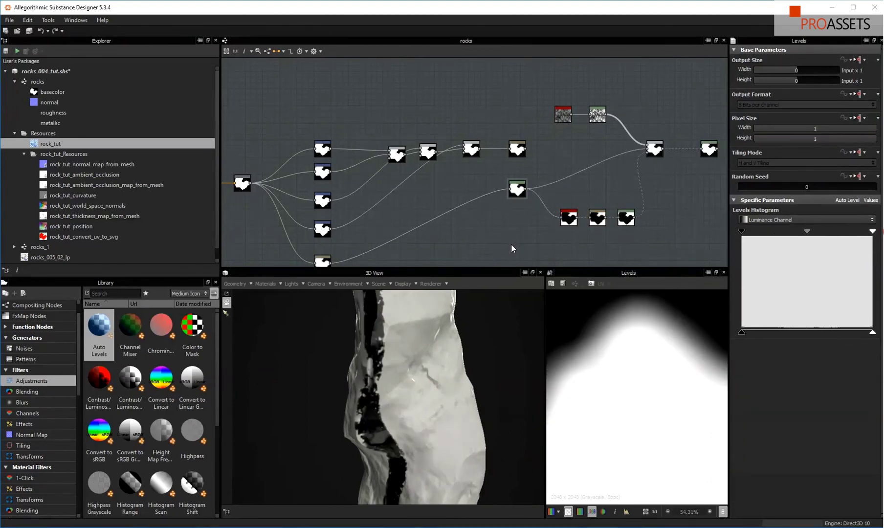
pyautogui.hotkey('ctrl', 'z')
pyautogui.hotkey('ctrl', 'z')
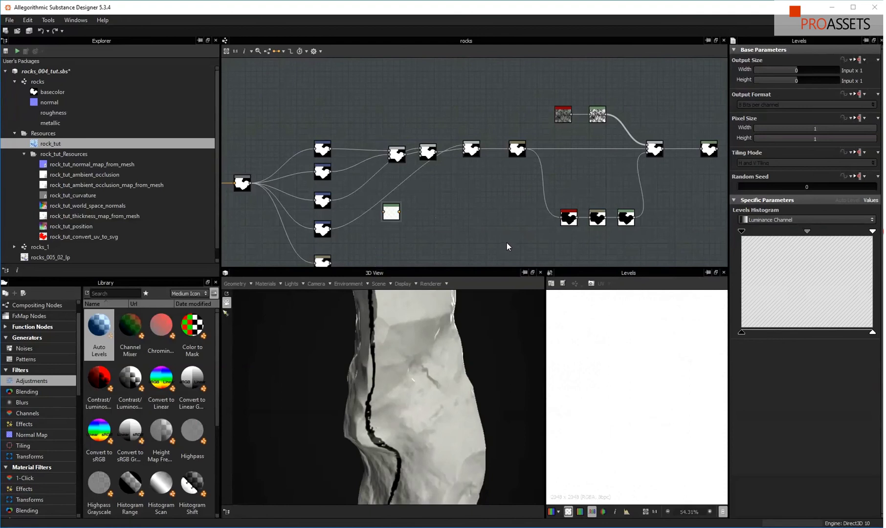
pyautogui.hotkey('ctrl', 'z')
pyautogui.hotkey('ctrl', 'z')
pyautogui.hotkey('ctrl', 'z')
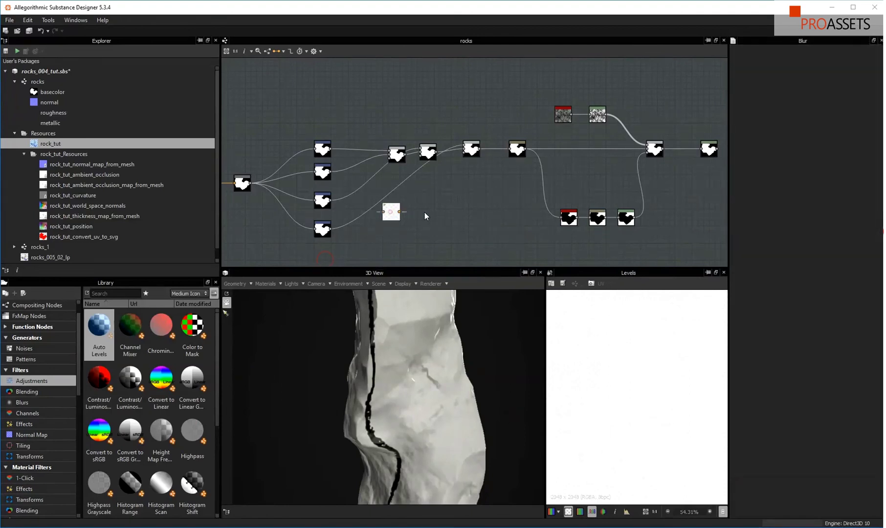
# - Increase the noise contrast by adjusting the midtone and white input points of its Levels node, and check the rock's seam
pyautogui.moveTo(577, 176); pyautogui.dragTo(486, 261, button='middle')
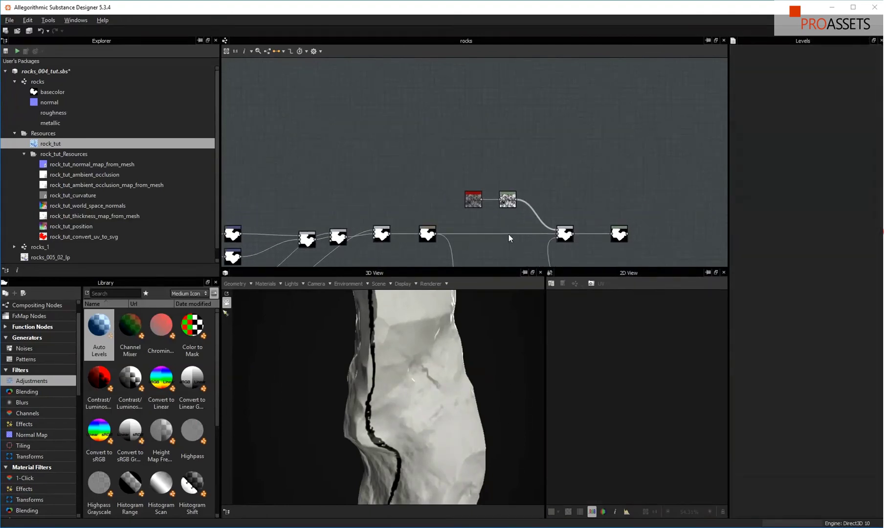
pyautogui.keyDown('alt'); pyautogui.moveTo(511, 237); pyautogui.dragTo(543, 138, button='right'); pyautogui.keyUp('alt')
pyautogui.doubleClick(502, 138)
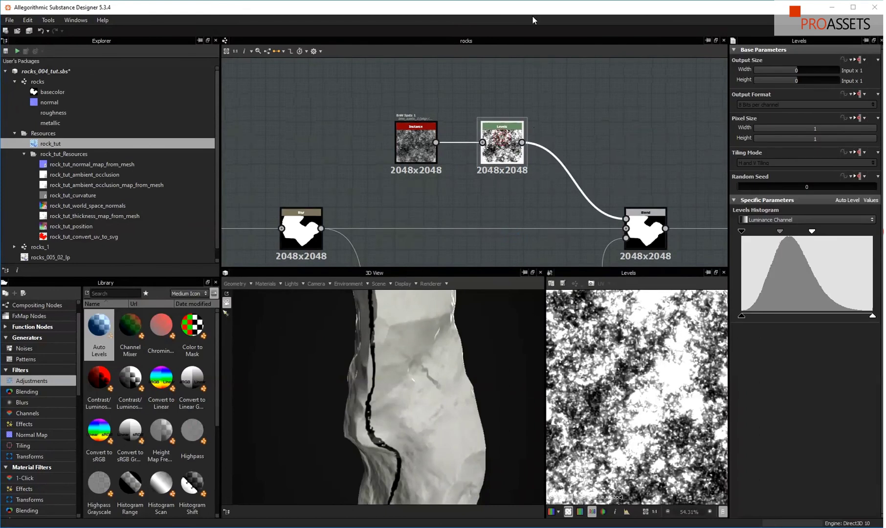
pyautogui.moveTo(781, 231)
pyautogui.mouseDown()
pyautogui.moveTo(794, 231)
pyautogui.moveTo(771, 233)
pyautogui.mouseUp()
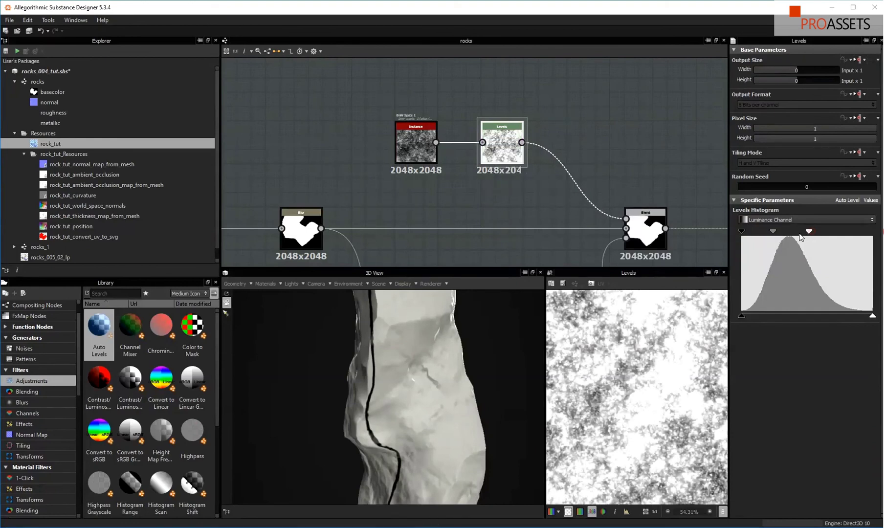
pyautogui.moveTo(800, 234); pyautogui.dragTo(783, 230)
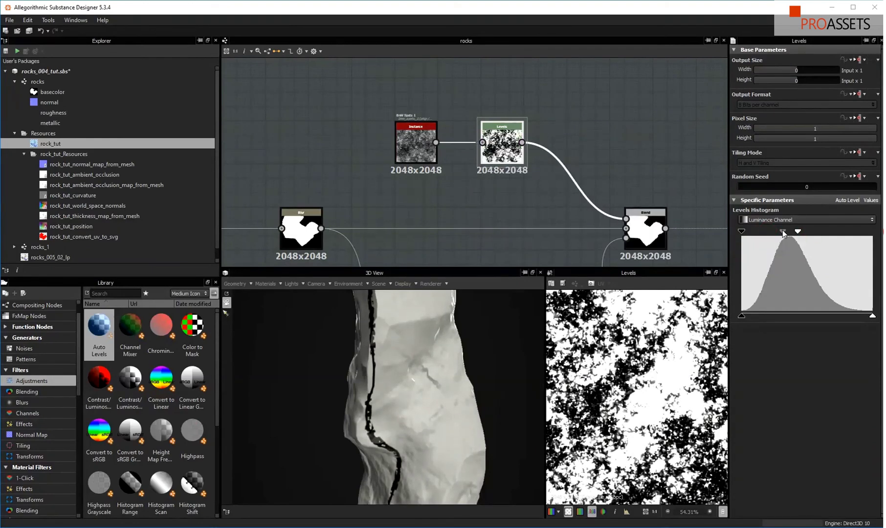
pyautogui.moveTo(405, 333); pyautogui.dragTo(415, 369)
pyautogui.scroll(-5, 435, 175)
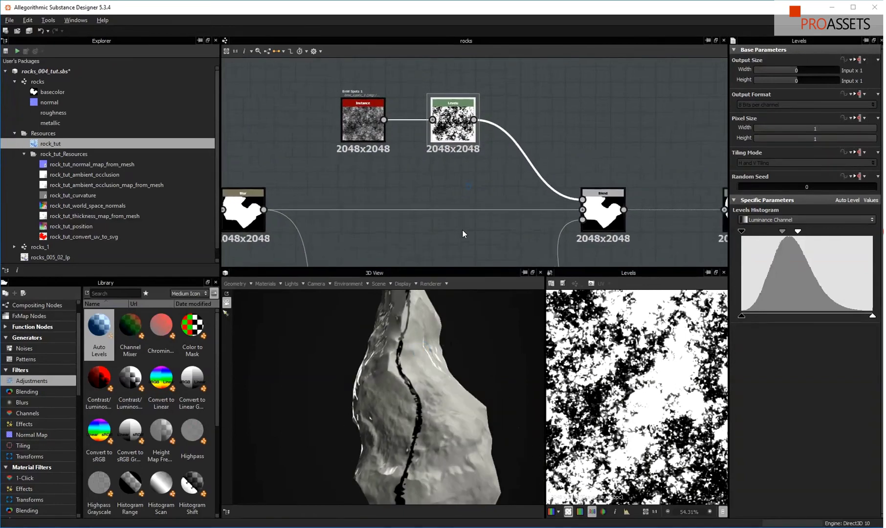
# - Show the rocks_005_02_lp mesh in the 3D view, inspect its seam, and switch back to the rock_tut mesh
pyautogui.moveTo(428, 211); pyautogui.dragTo(520, 184, button='middle')
pyautogui.moveTo(472, 214); pyautogui.dragTo(485, 198, button='middle')
pyautogui.moveTo(216, 198); pyautogui.dragTo(213, 238)
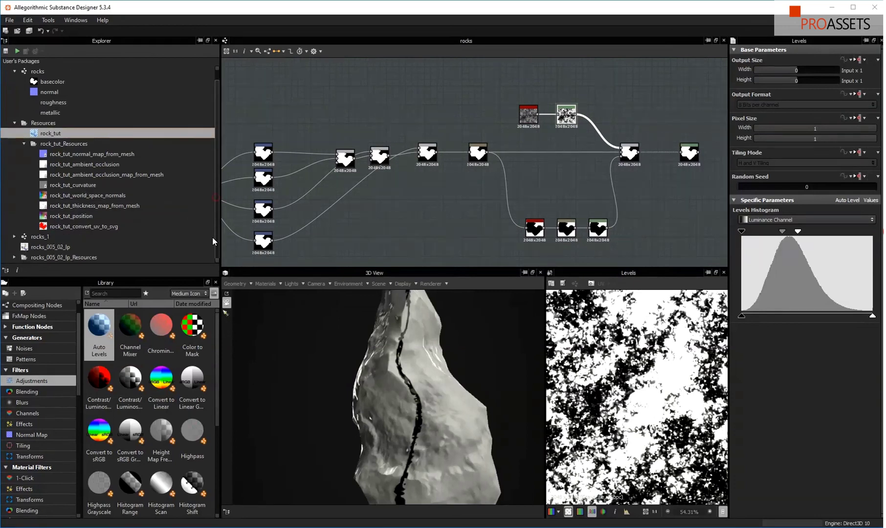
pyautogui.click(58, 246)
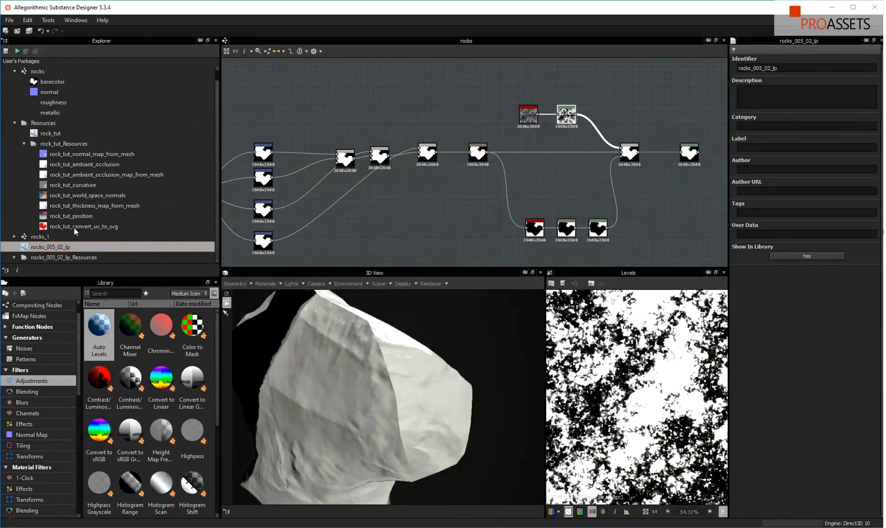
pyautogui.moveTo(371, 392); pyautogui.dragTo(337, 392)
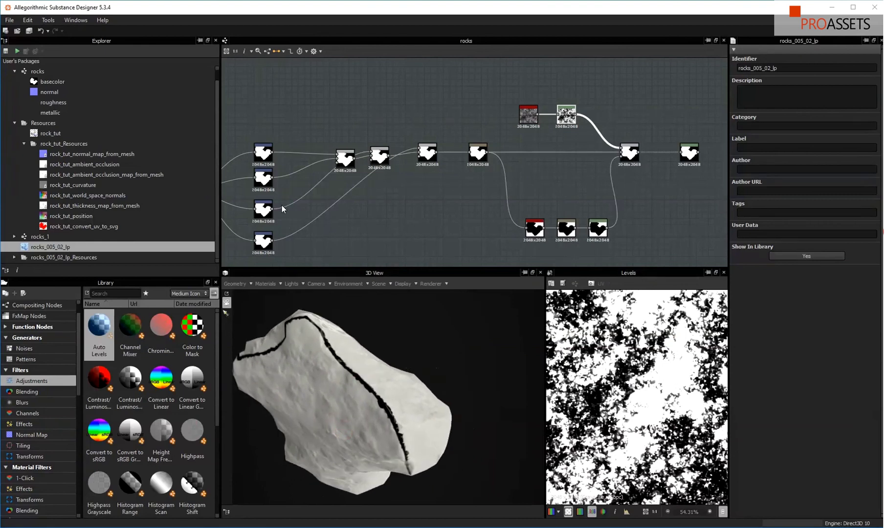
pyautogui.click(56, 133)
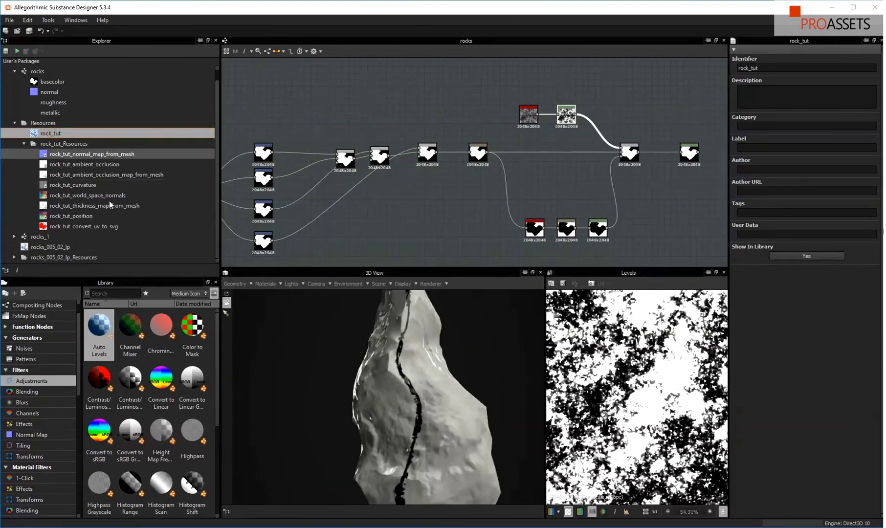
# - Review the node graph from the mask-shrinking branches through the noise Blend to the final Levels node
pyautogui.scroll(-3, 578, 143)
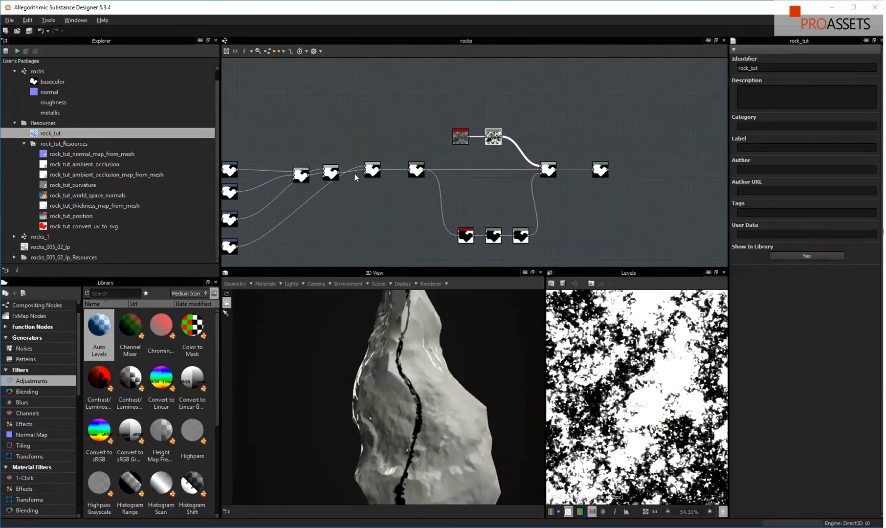
pyautogui.moveTo(358, 174); pyautogui.dragTo(484, 140, button='middle')
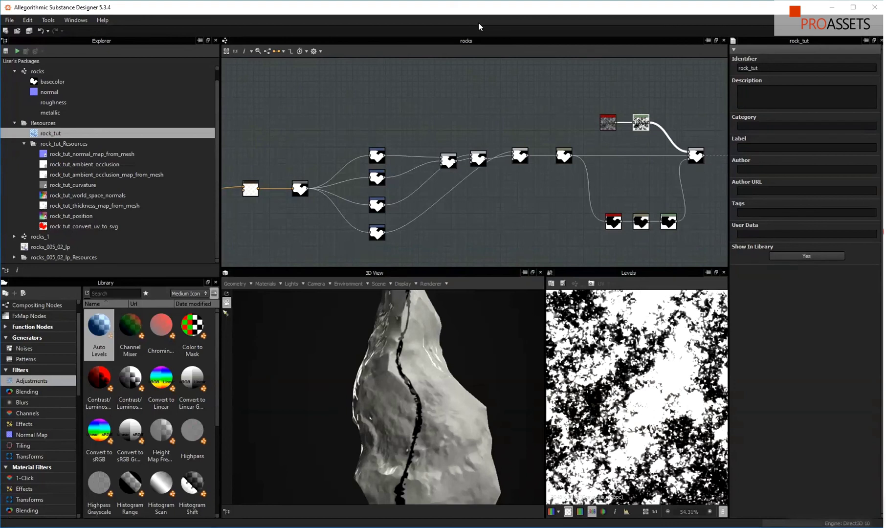
pyautogui.moveTo(513, 184); pyautogui.dragTo(398, 217, button='middle')
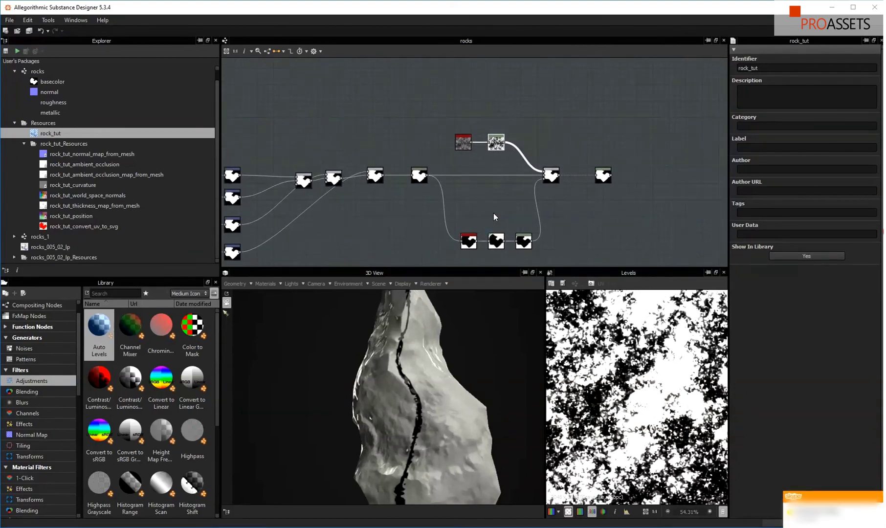
pyautogui.scroll(3, 494, 217)
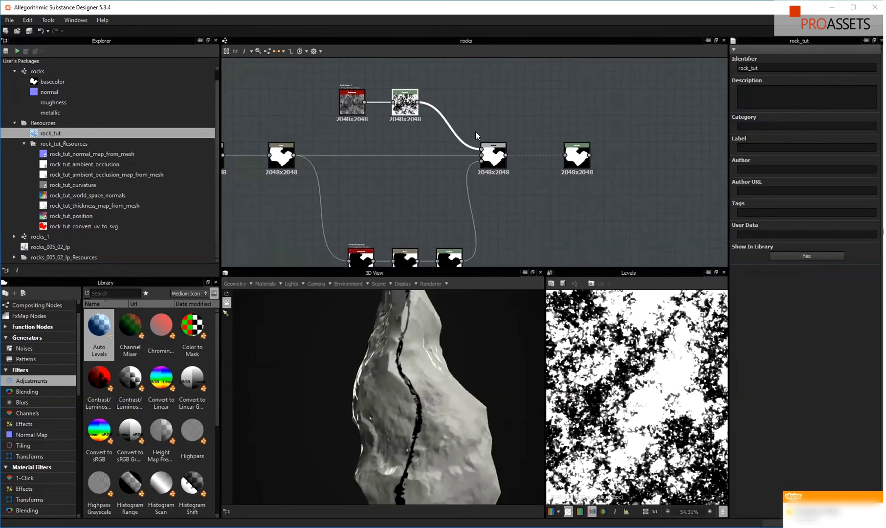
pyautogui.moveTo(476, 132); pyautogui.dragTo(519, 115, button='middle')
pyautogui.scroll(-3, 435, 143)
pyautogui.moveTo(380, 224); pyautogui.dragTo(462, 208, button='middle')
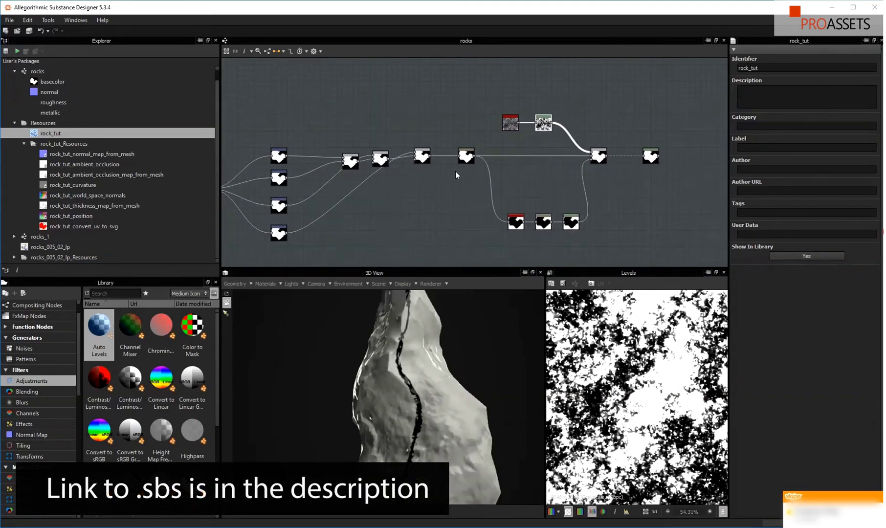